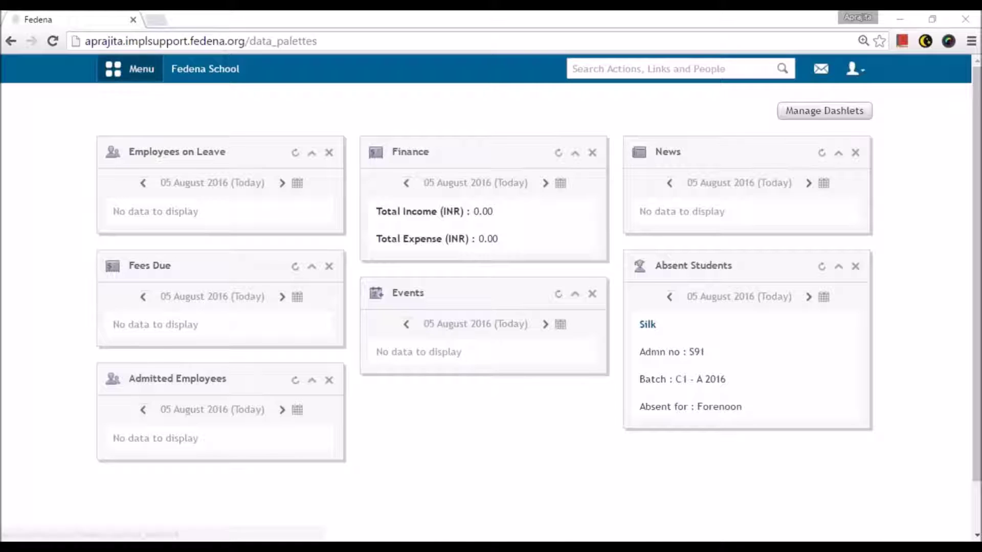
Step: Start a new custom import format for the Library Book model to check its associated data options
left_click(134, 70)
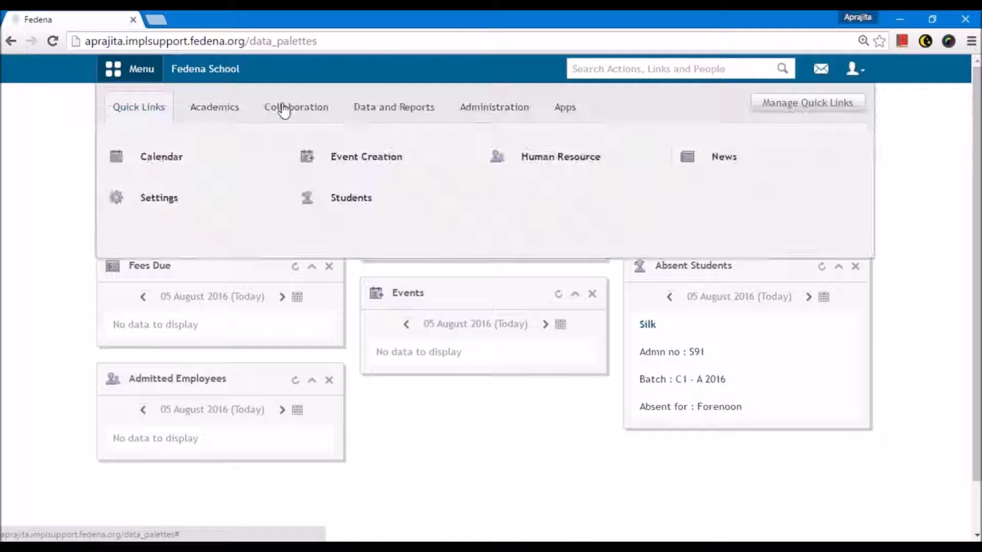
left_click(386, 107)
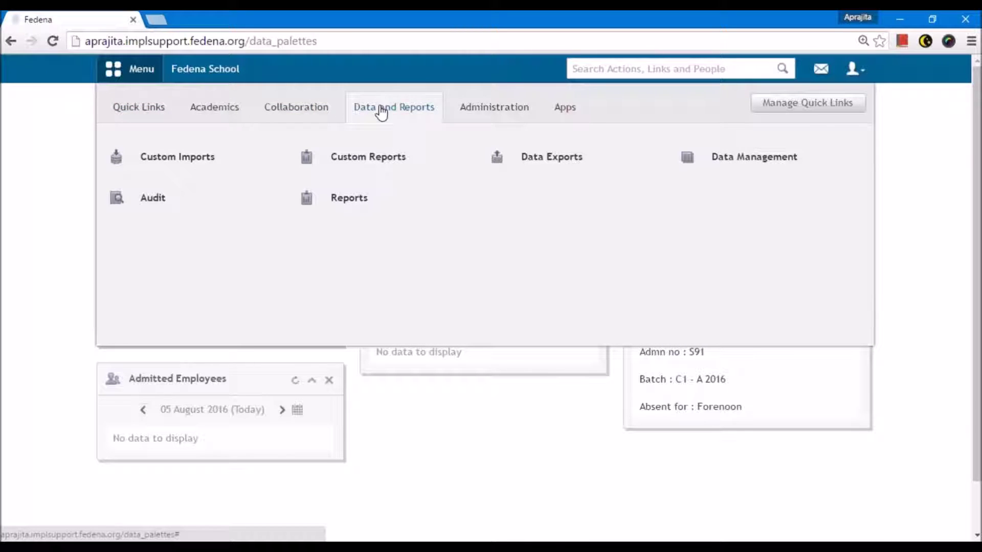
left_click(161, 164)
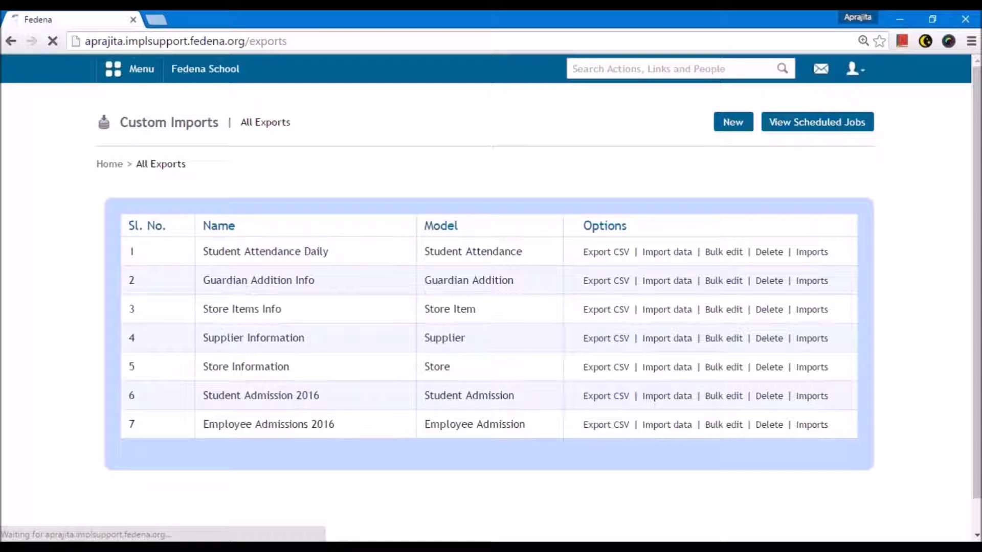
left_click(725, 126)
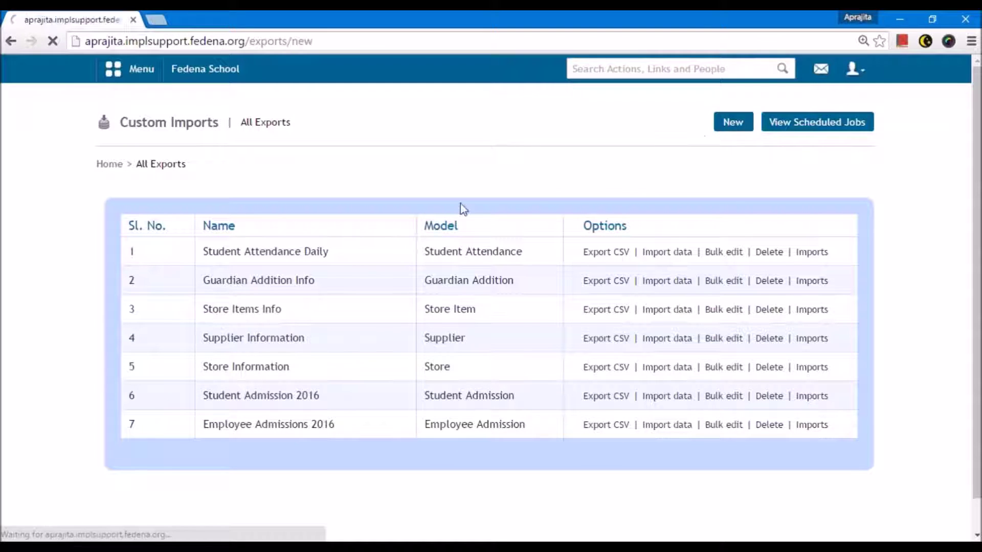
left_click(353, 250)
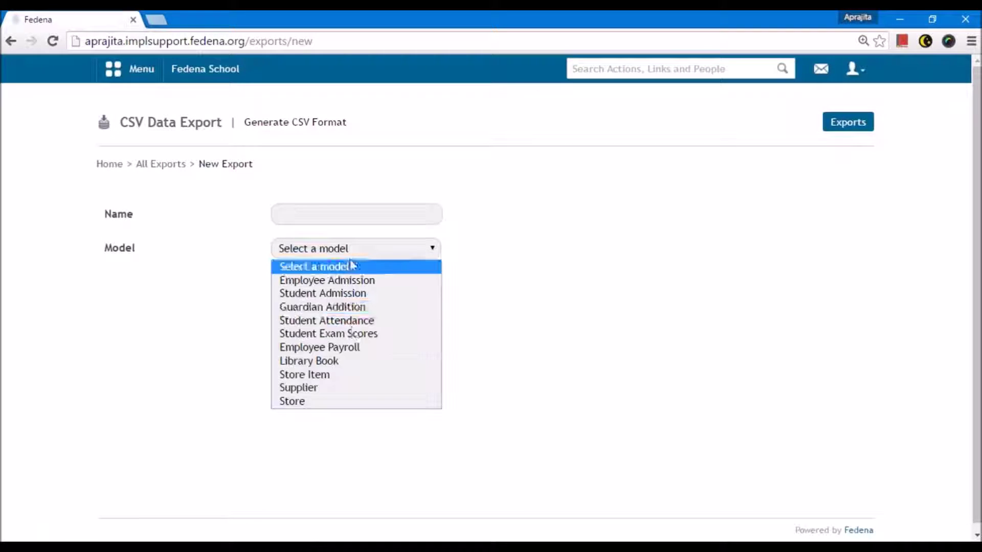
left_click(346, 361)
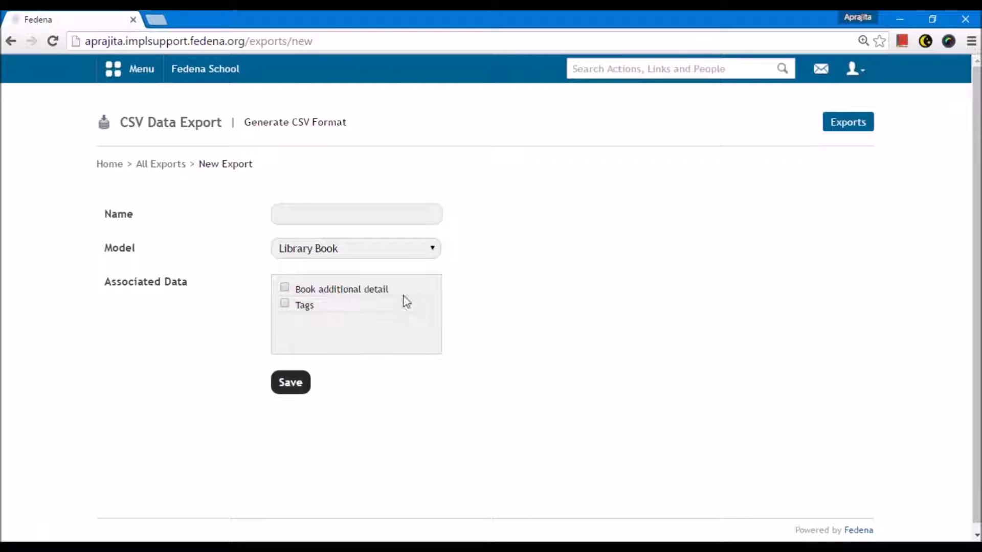
left_click(901, 42)
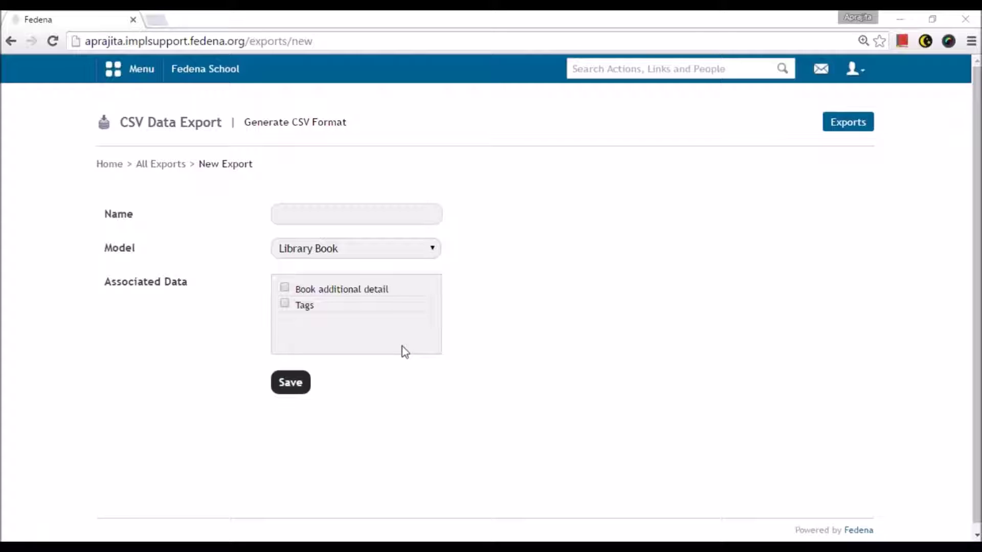
Step: Go to the Library module's page for managing book additional details
left_click(124, 74)
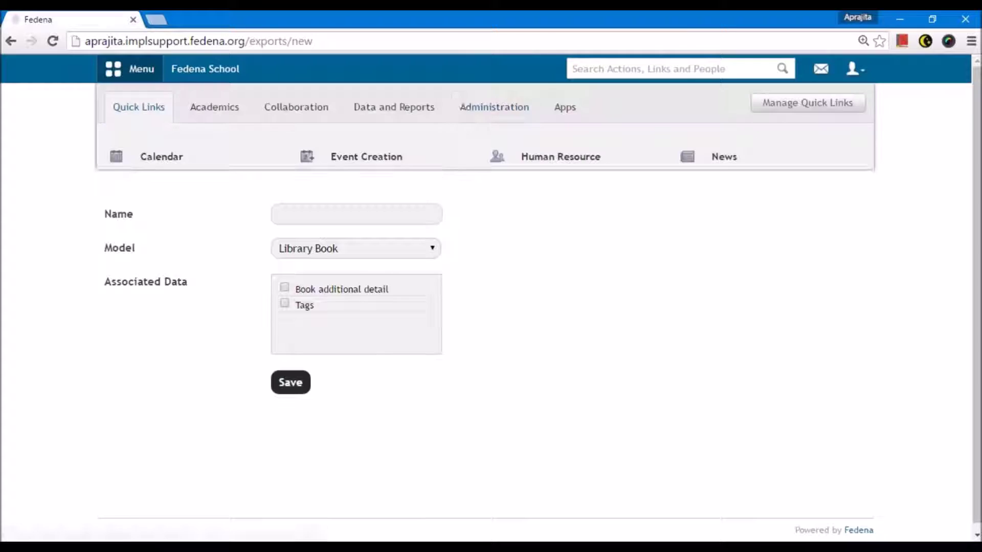
left_click(471, 104)
left_click(216, 123)
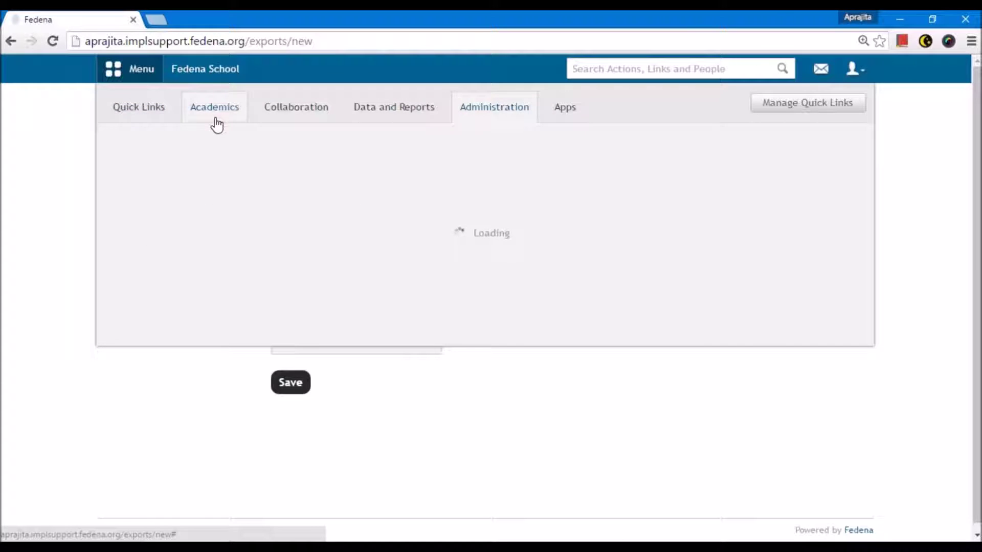
left_click(728, 197)
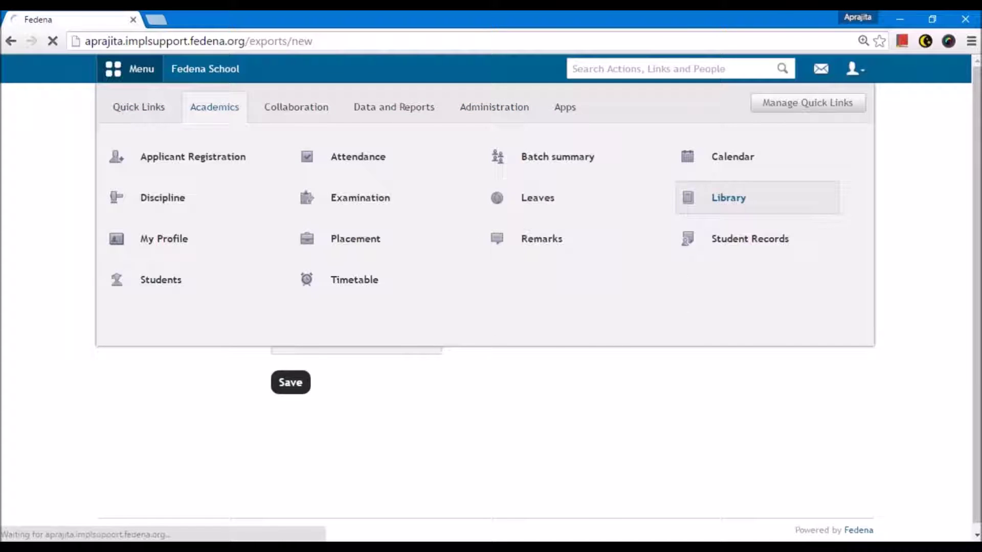
scroll(741, 200, "down", 4)
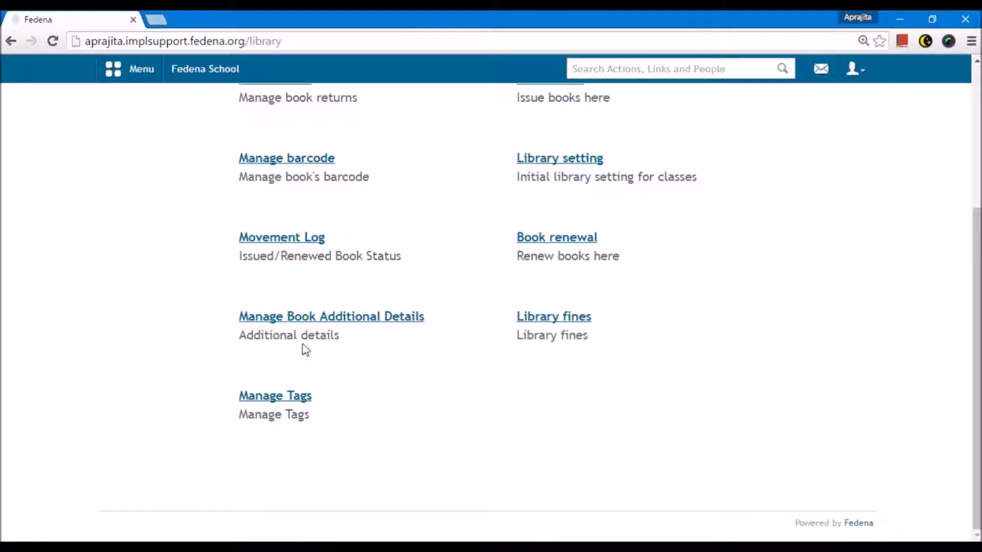
left_click(292, 319)
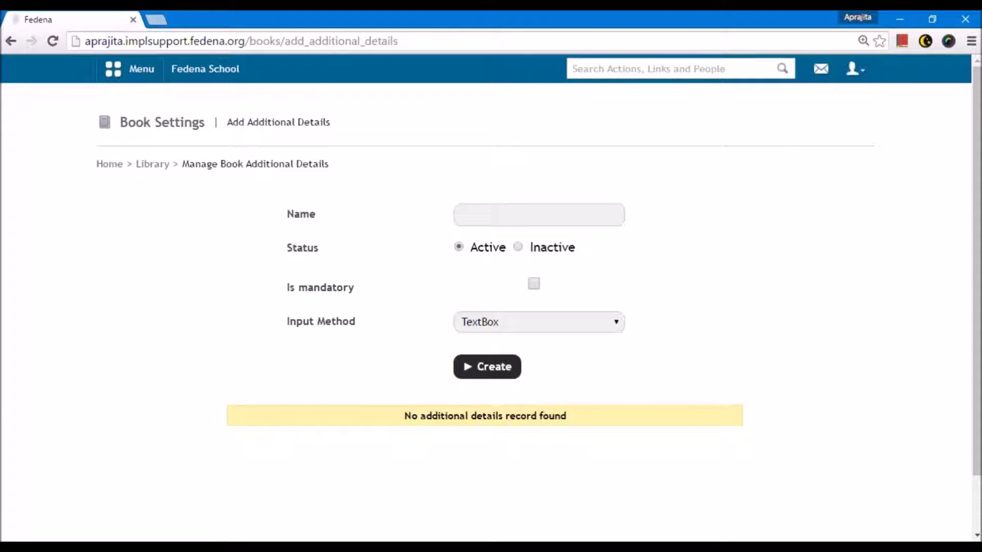
Step: Create an active, mandatory book detail named "No of pages" with TextBox as the input method
left_click(504, 215)
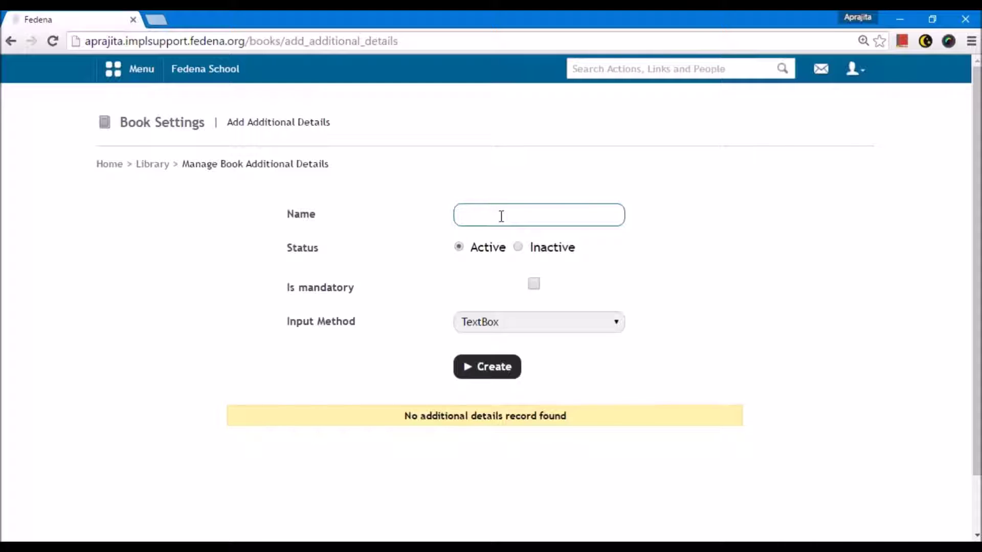
type("No. of pages")
left_click(472, 215)
key("BackSpace")
left_click(536, 287)
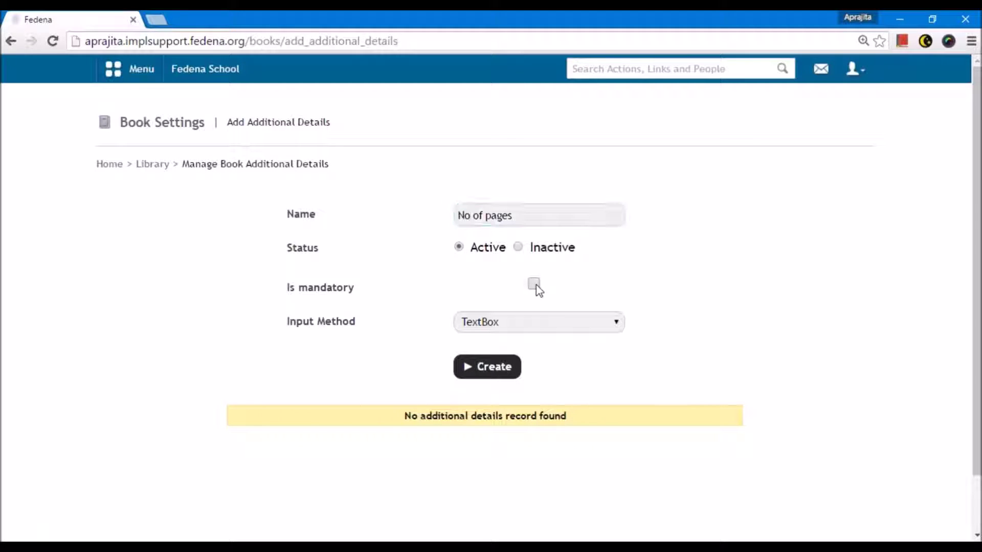
left_click(535, 328)
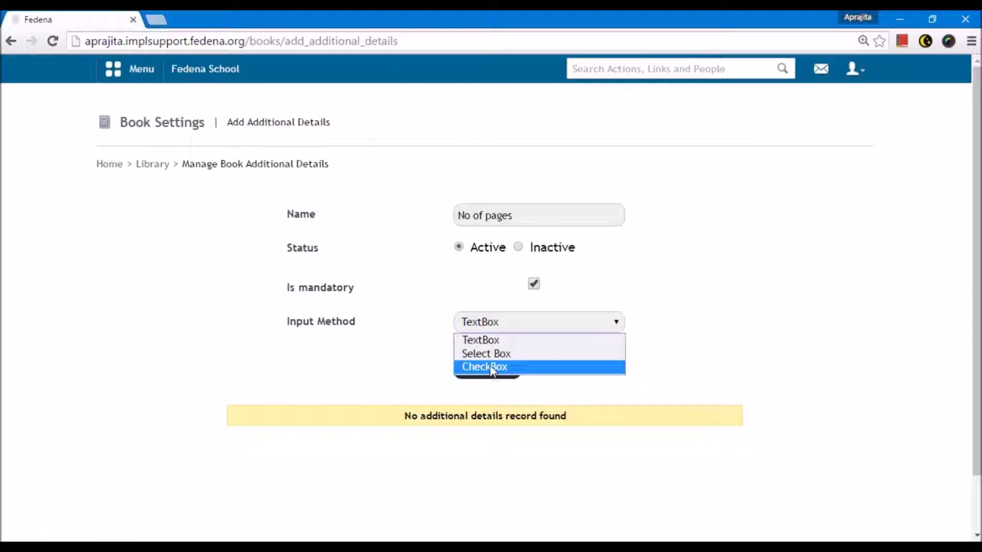
left_click(480, 340)
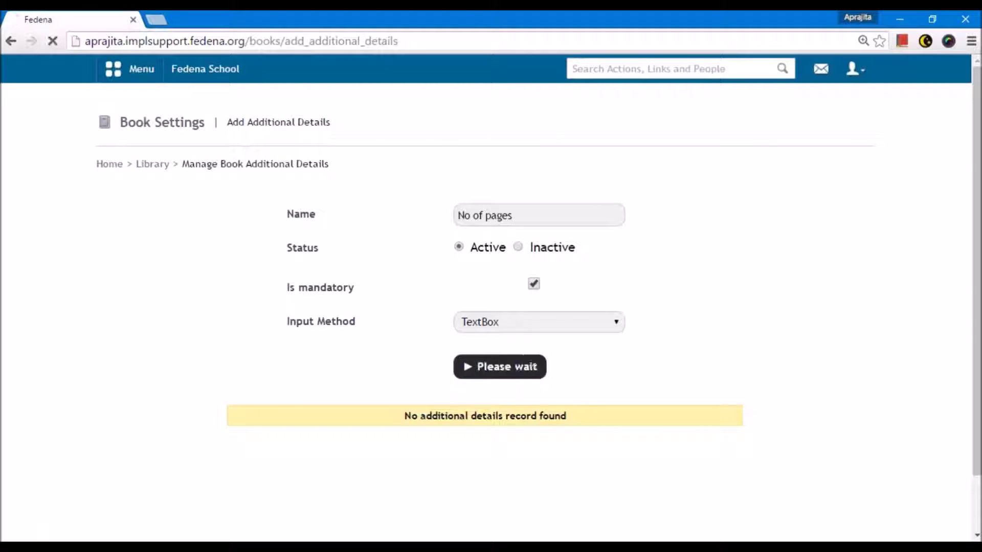
left_click(484, 368)
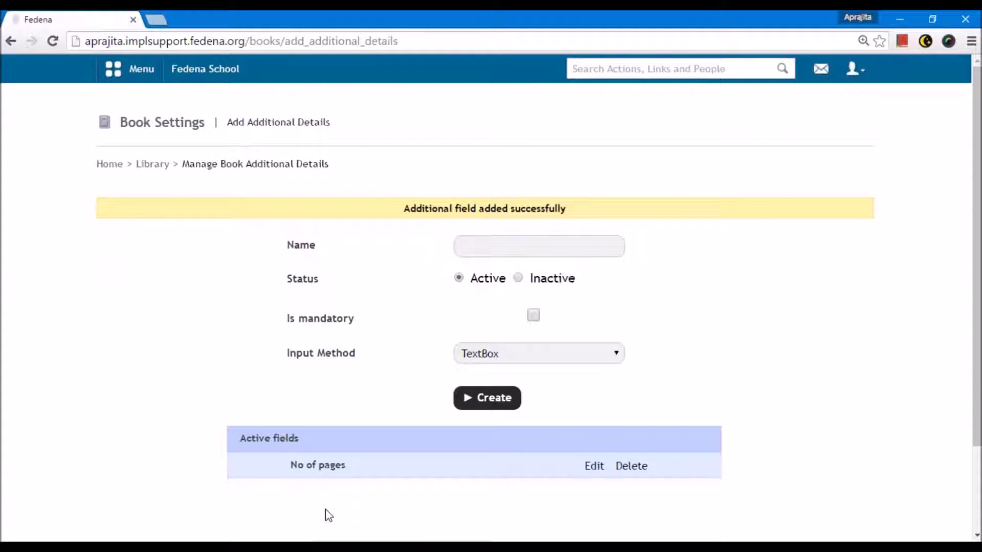
Step: Return to Custom Imports and start a new export format with Library Book as the model
left_click(123, 69)
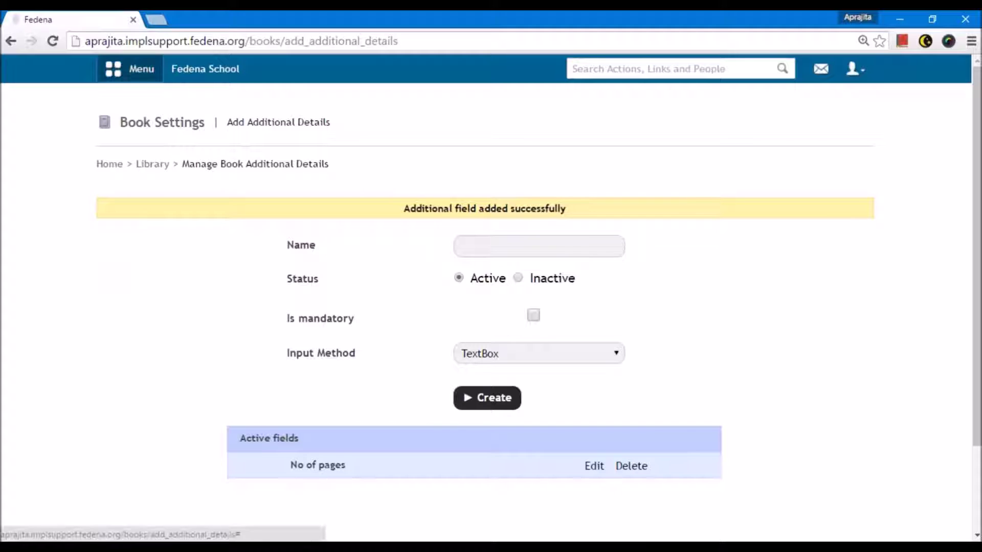
left_click(407, 104)
left_click(179, 163)
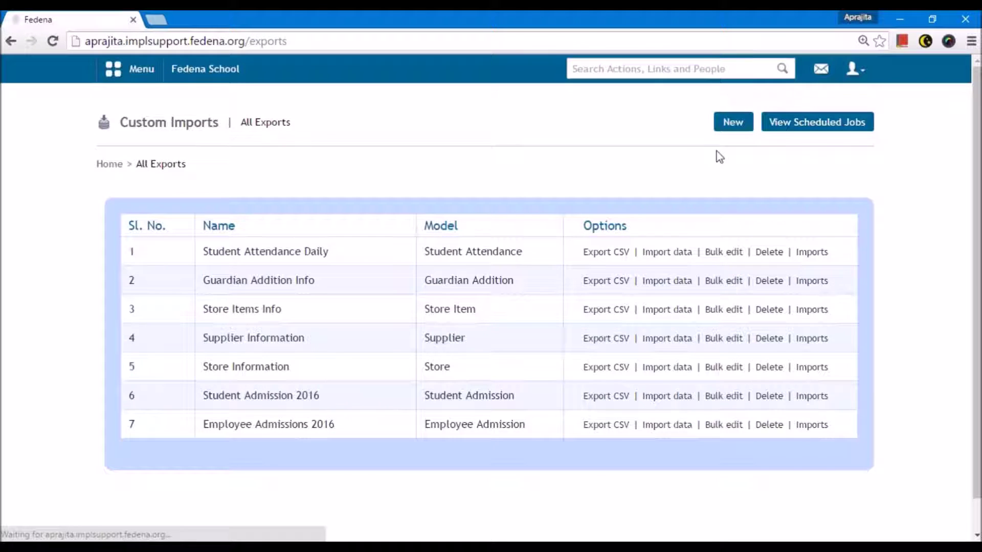
left_click(733, 122)
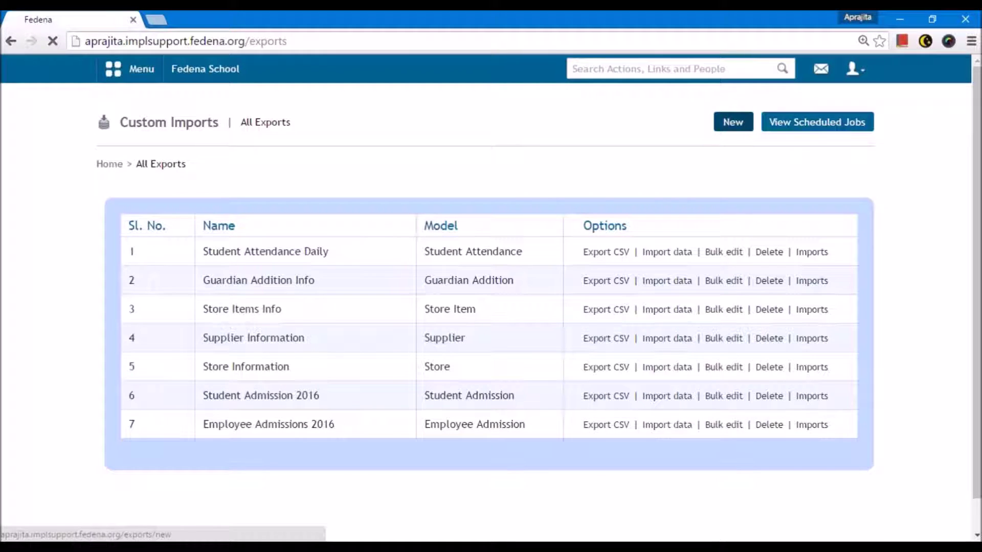
left_click(302, 249)
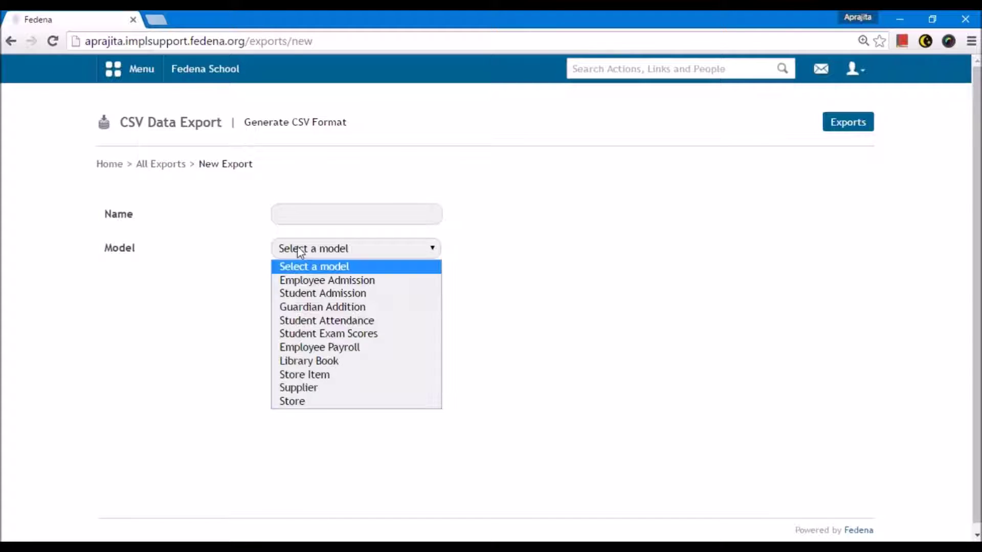
left_click(305, 362)
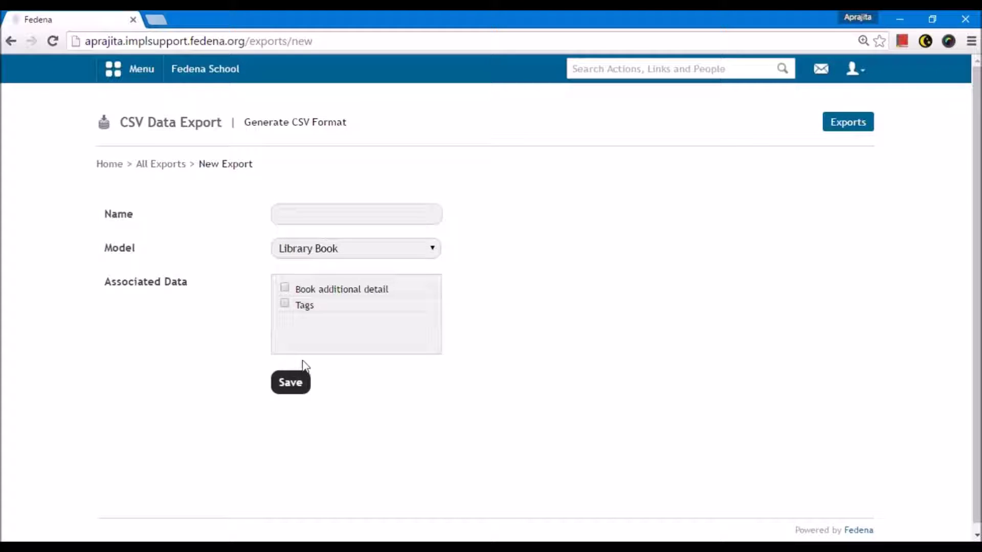
Step: Include the No of pages additional detail and enable Tags as associated data for the export format
left_click(285, 288)
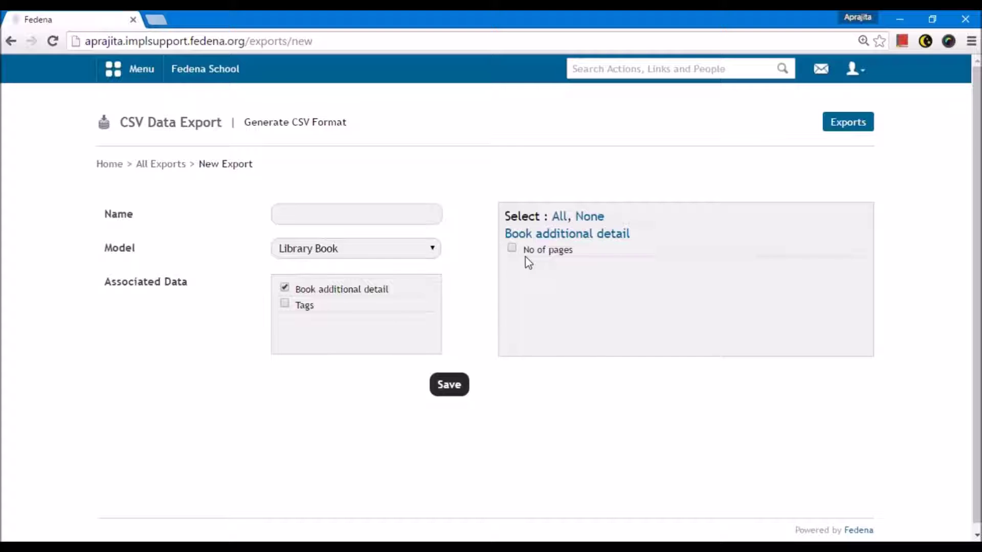
left_click(512, 248)
left_click(285, 303)
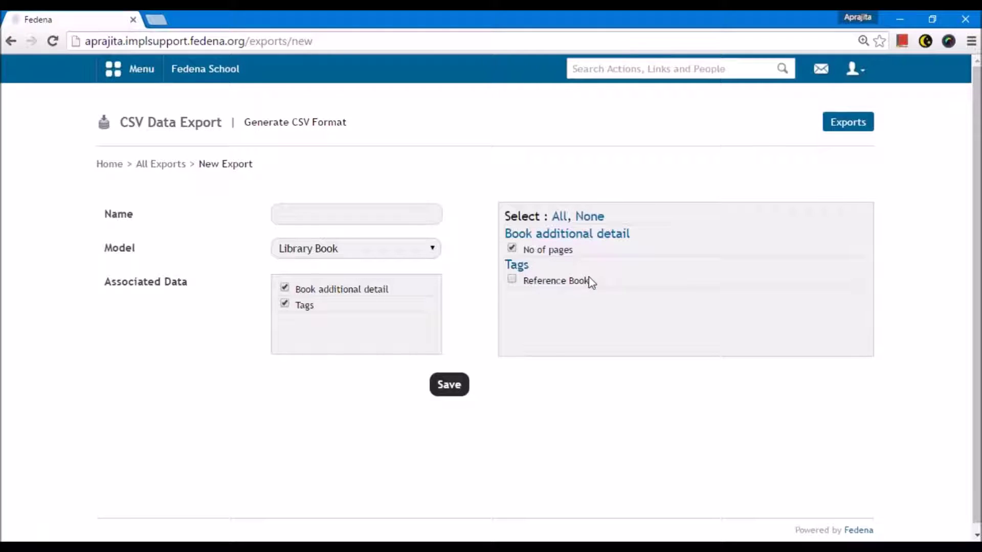
Step: Look up the library's tags on the Manage Tags page and open the Reference Book tag for editing
left_click(114, 69)
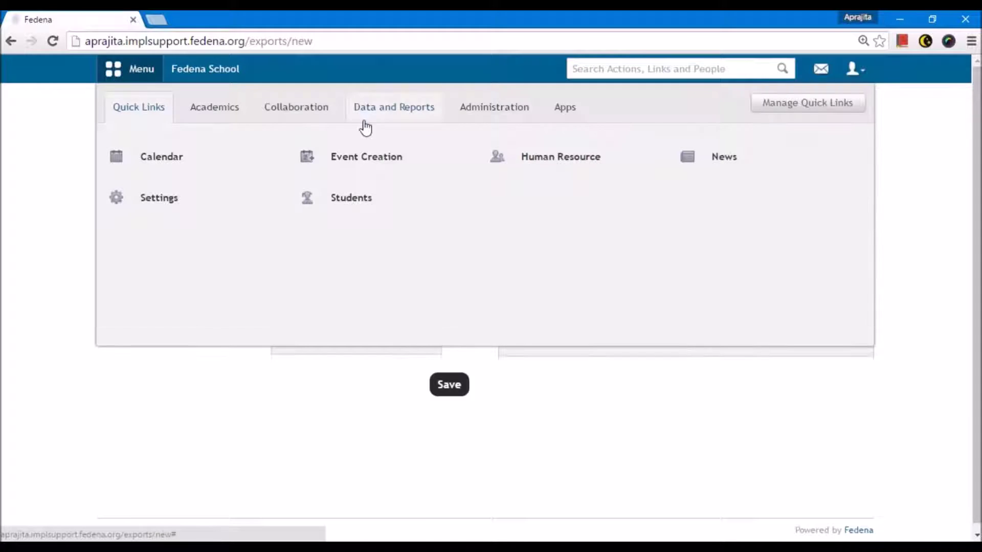
left_click(219, 114)
left_click(741, 197)
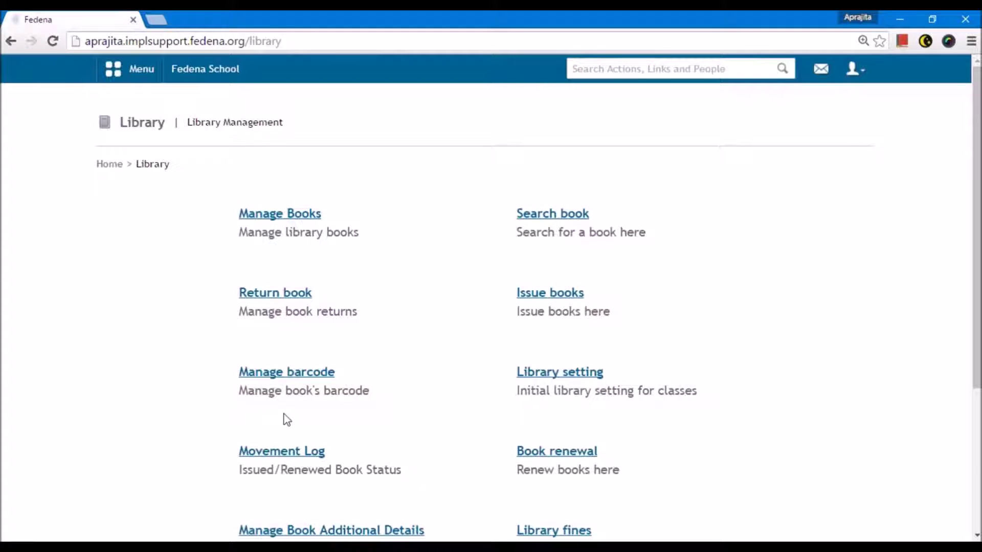
scroll(287, 344, "down", 2)
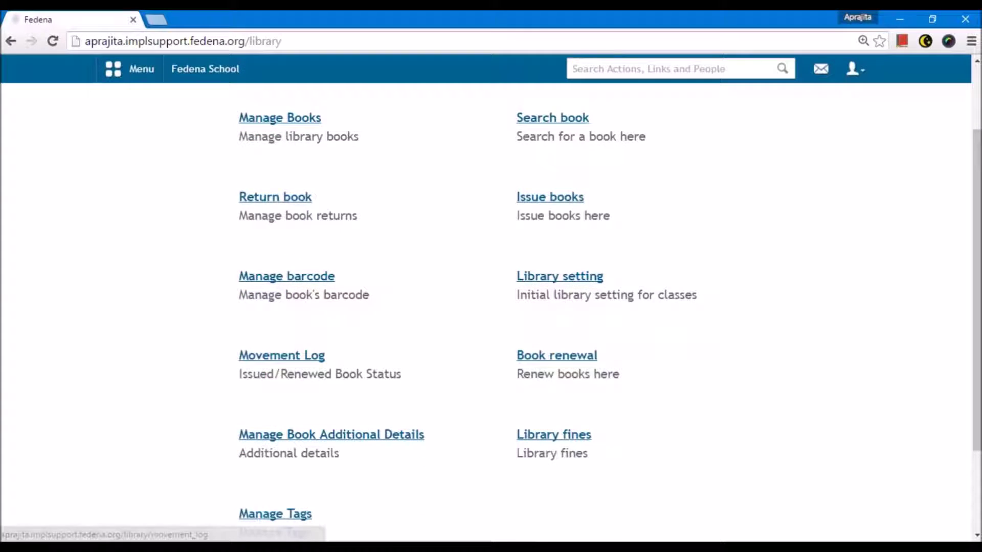
scroll(287, 388, "down", 2)
left_click(281, 420)
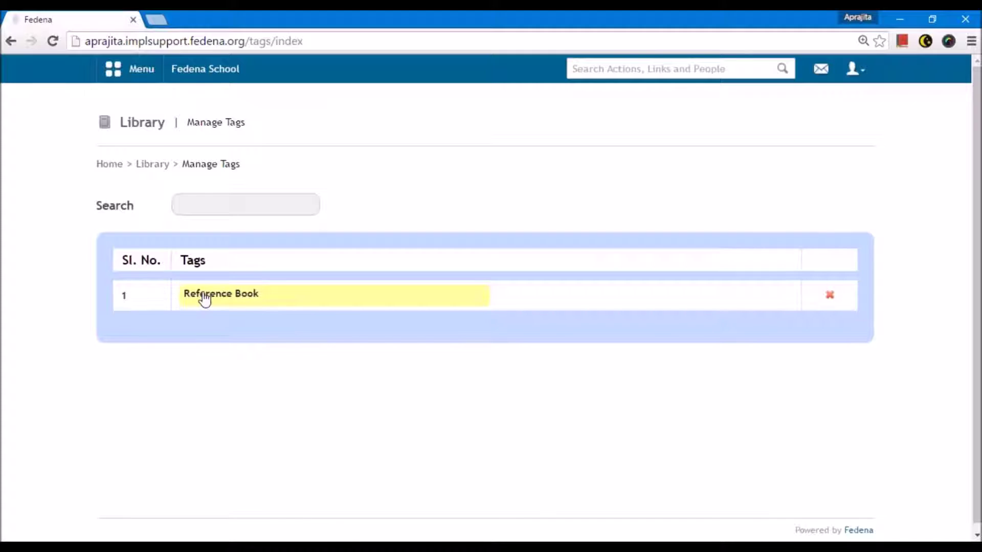
left_click(294, 304)
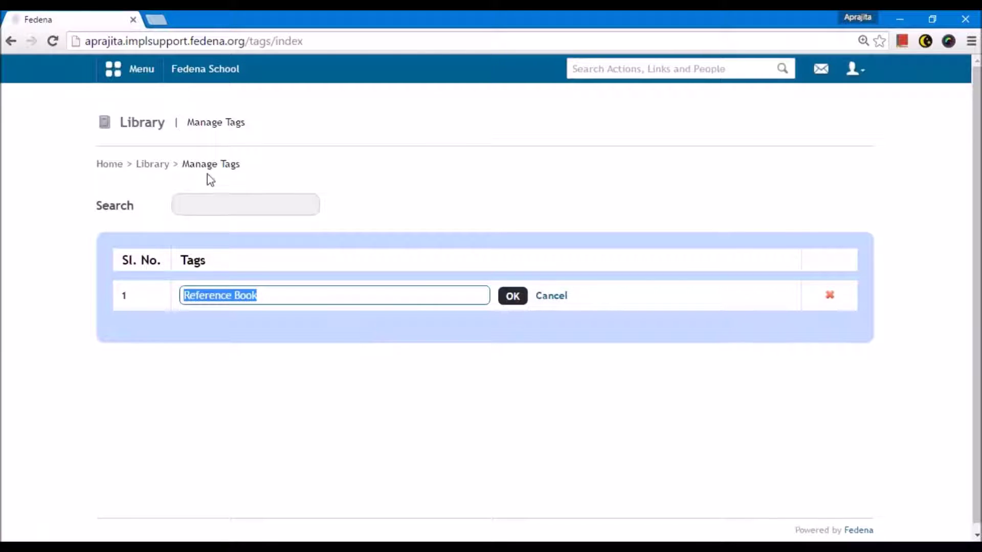
Step: Create another new export format under Custom Imports and choose Library Book as its model
left_click(138, 77)
left_click(394, 107)
left_click(163, 156)
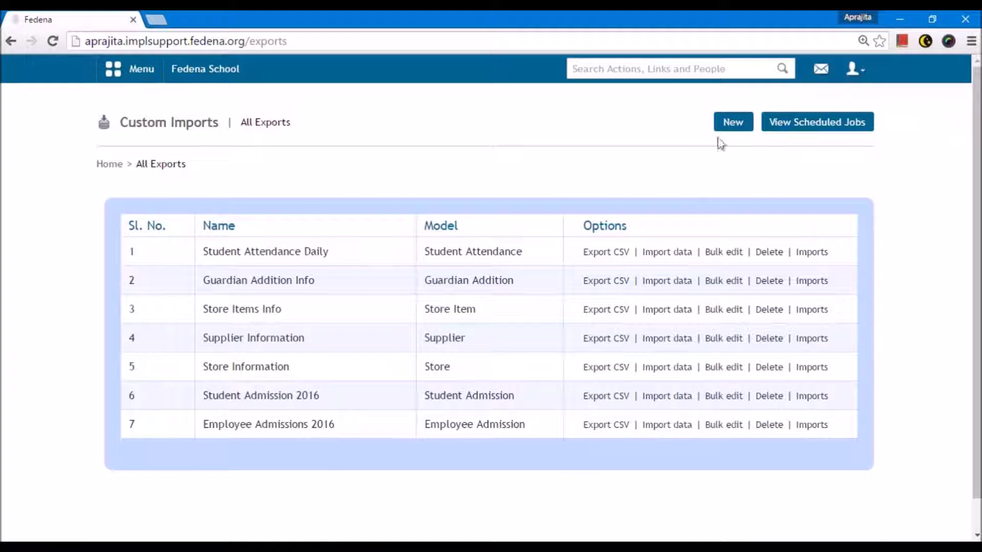
left_click(732, 122)
left_click(319, 249)
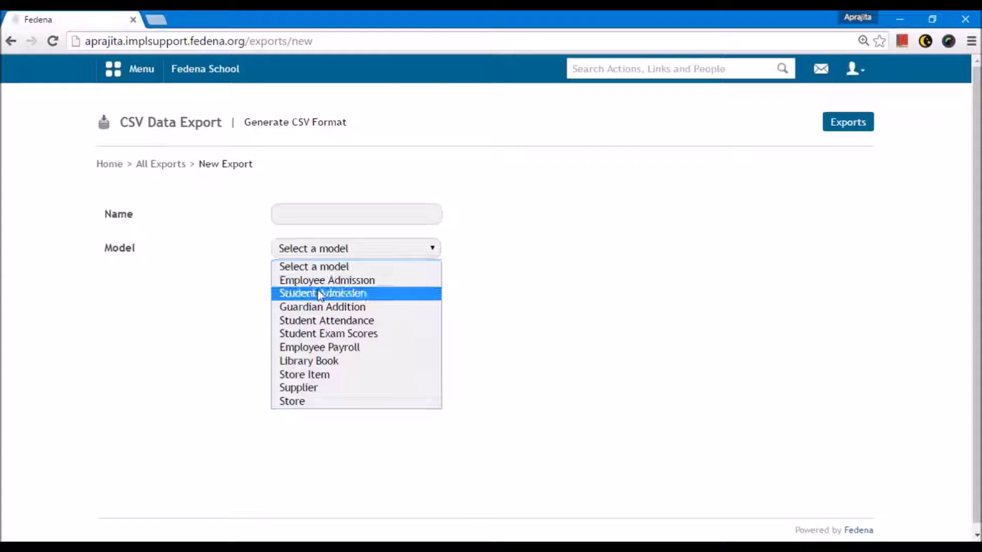
left_click(317, 361)
left_click(307, 217)
Step: Include Book additional detail with No of pages and Tags with Reference Book in the export format
left_click(285, 288)
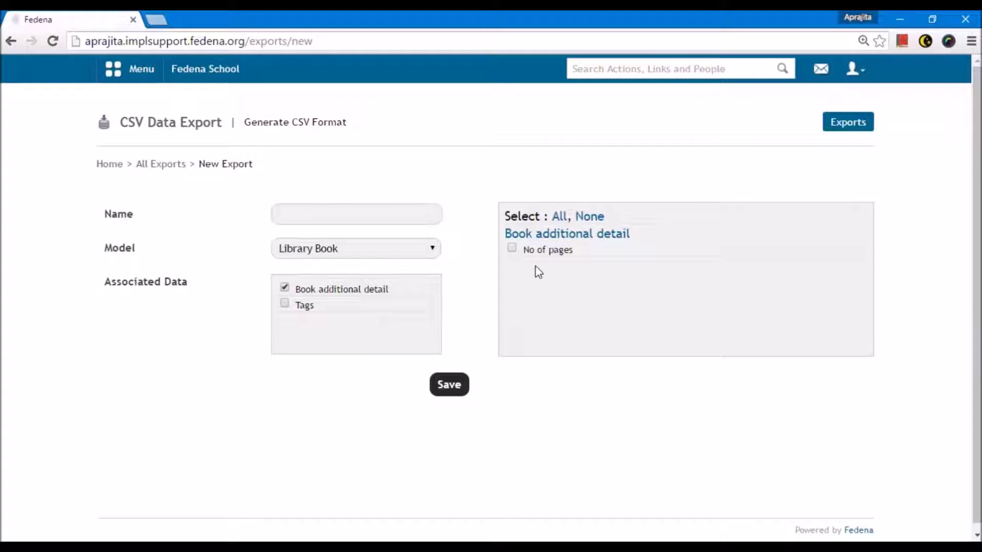
left_click(512, 248)
left_click(285, 304)
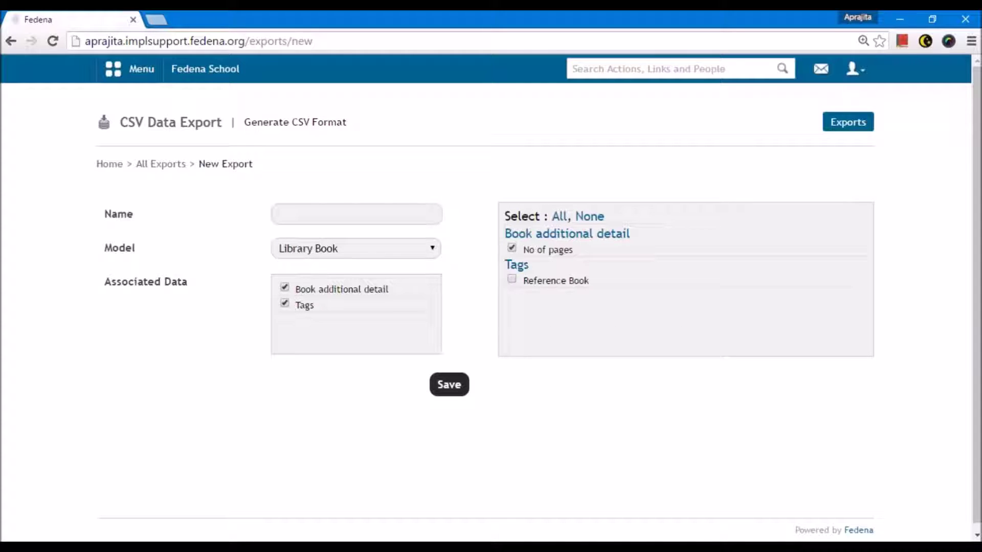
left_click(511, 280)
left_click(316, 216)
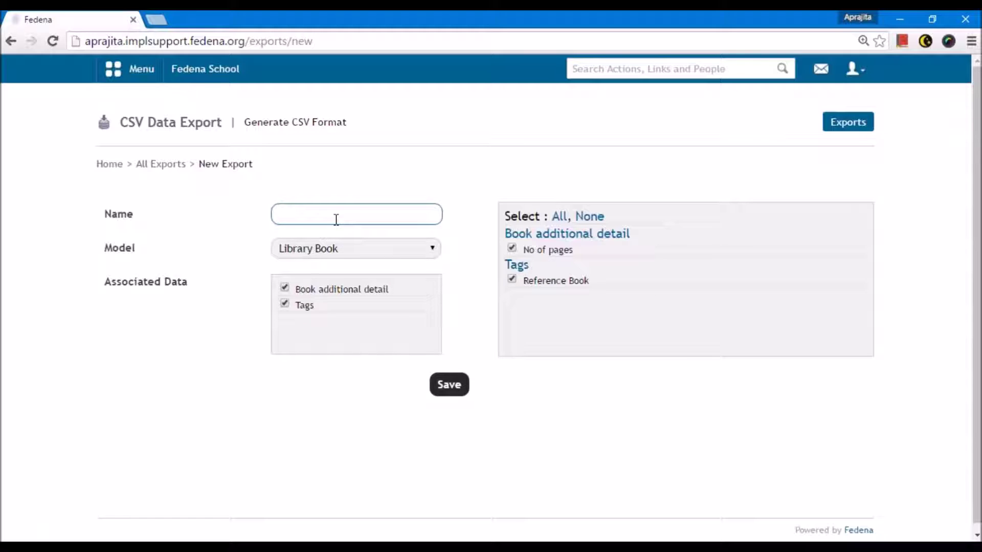
Step: Open the Add Book form from Manage Books in the Library module
left_click(128, 69)
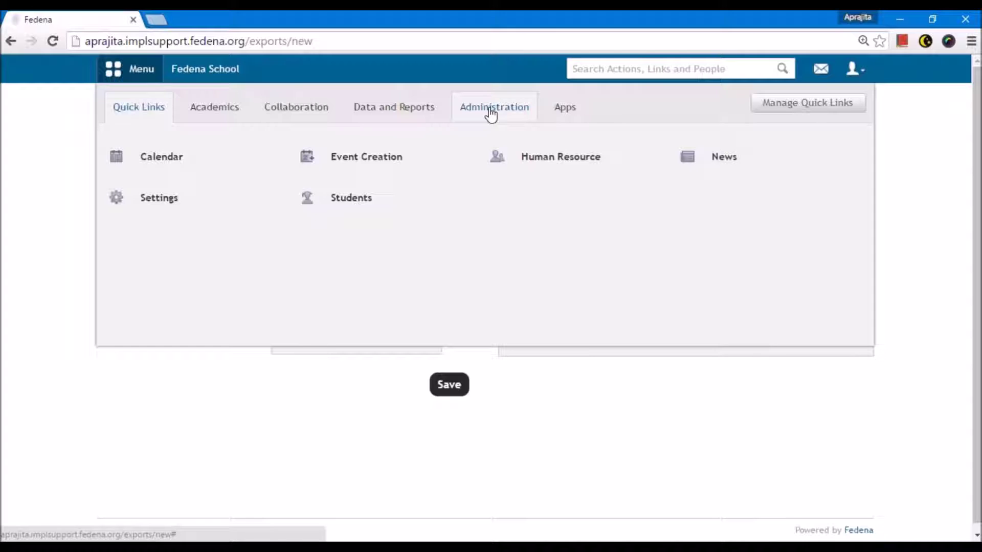
left_click(217, 109)
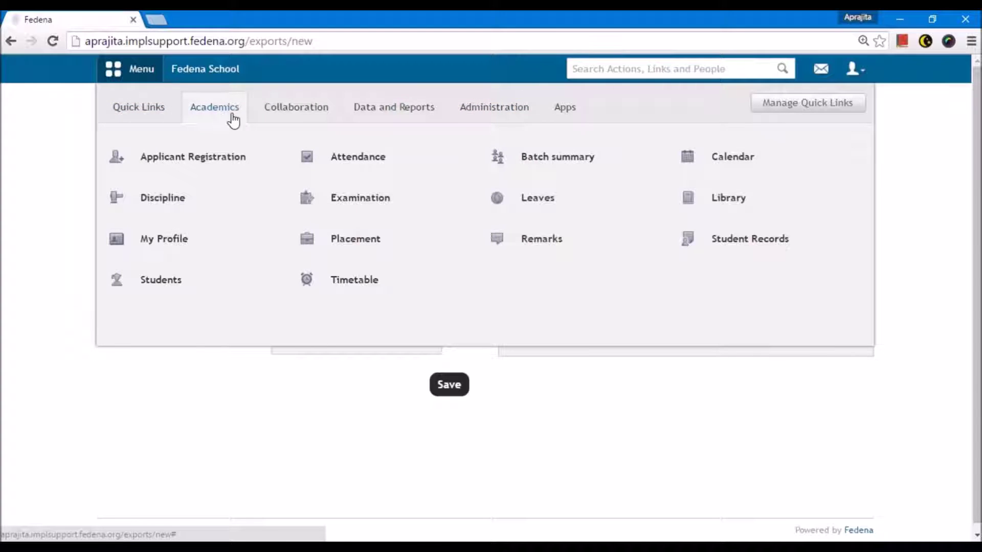
left_click(715, 199)
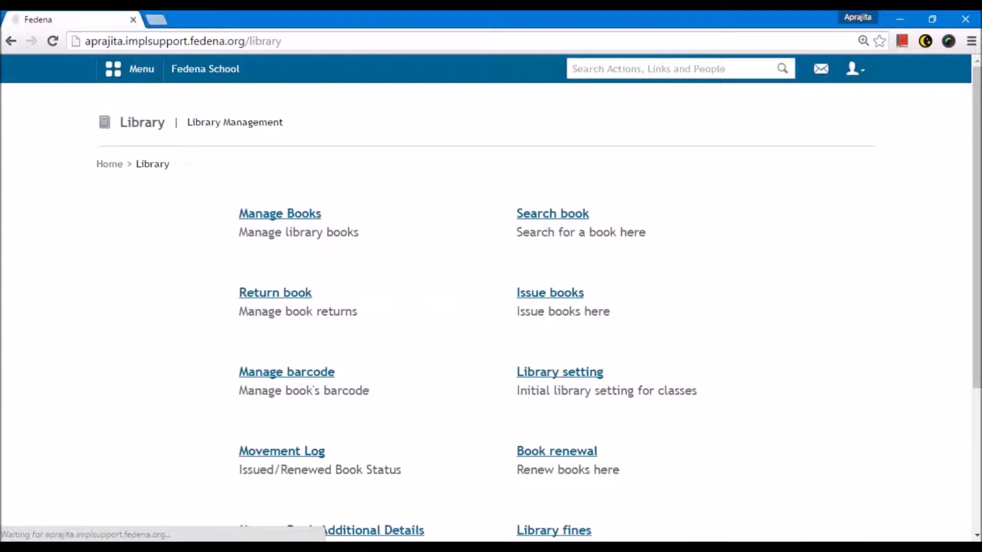
left_click(258, 225)
left_click(843, 121)
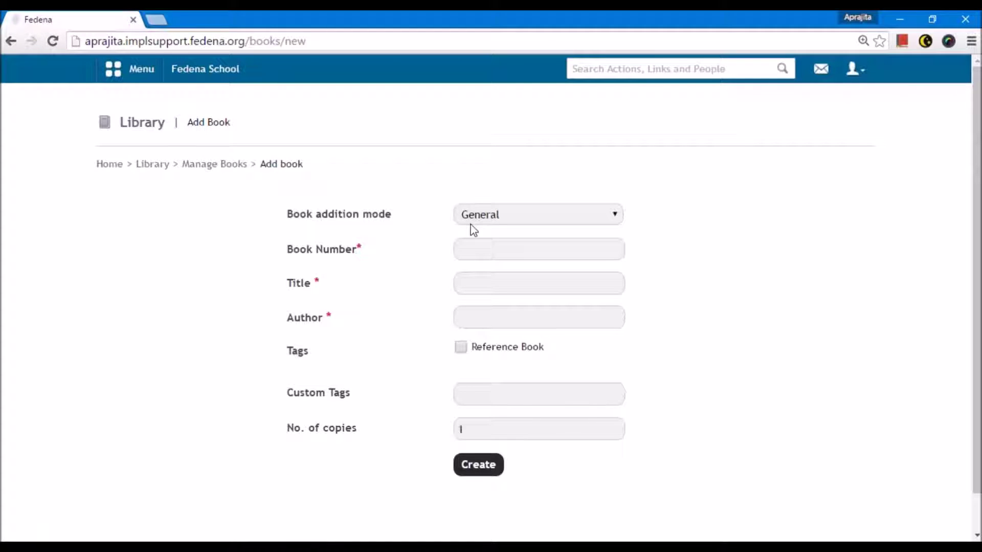
left_click(473, 394)
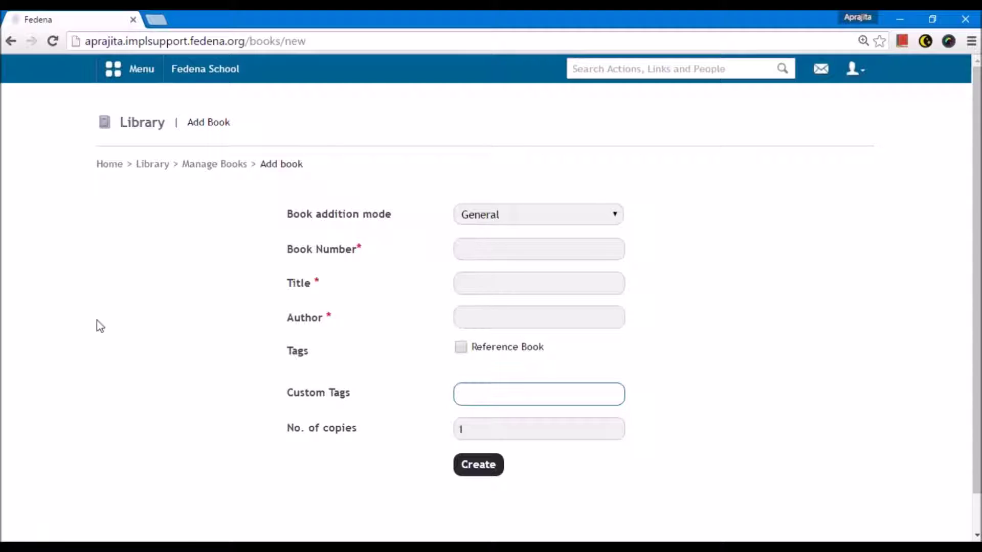
Step: Enter book number B1, title Book A and the author's name for the new book
left_click(503, 248)
type("B1")
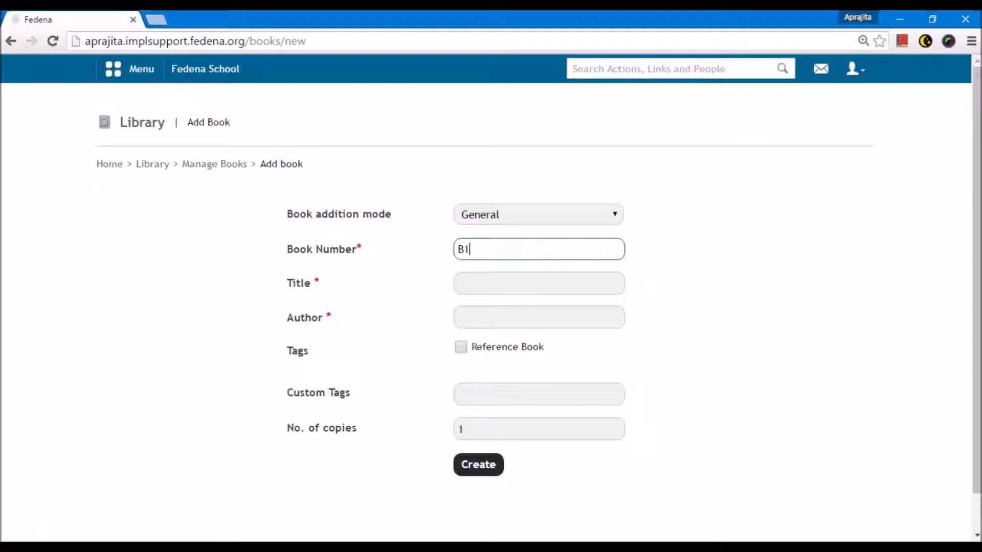
key("Tab")
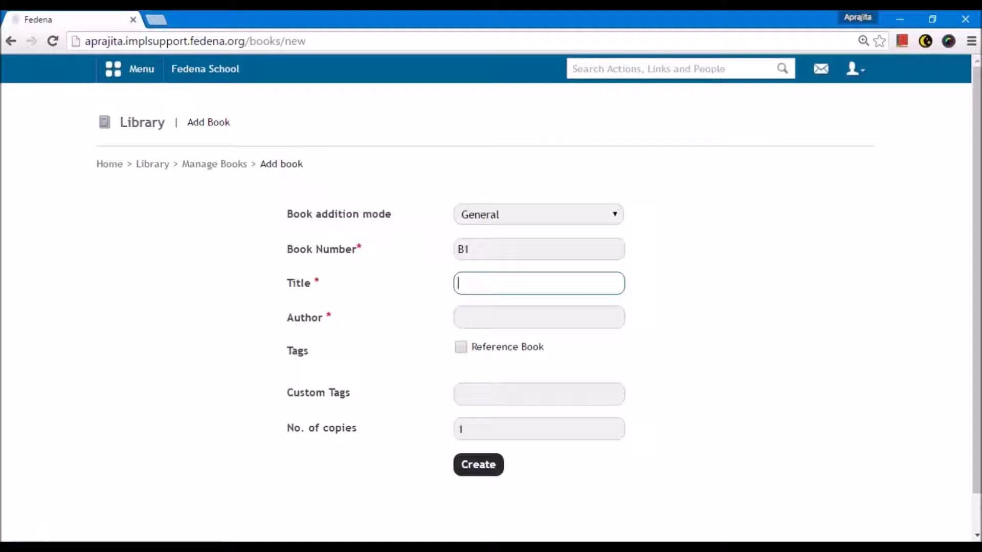
type("Book A")
left_click(486, 319)
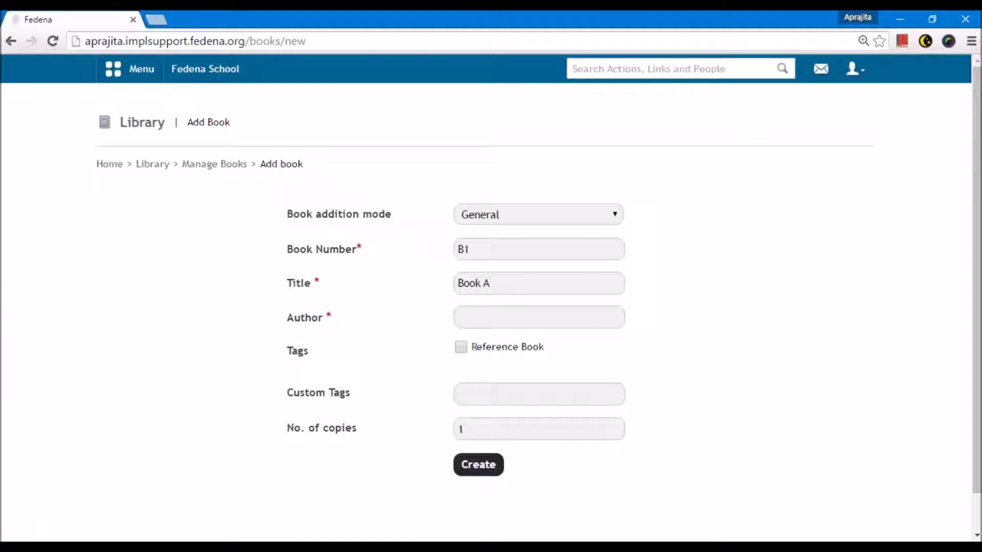
left_click(480, 318)
type("Mr. D")
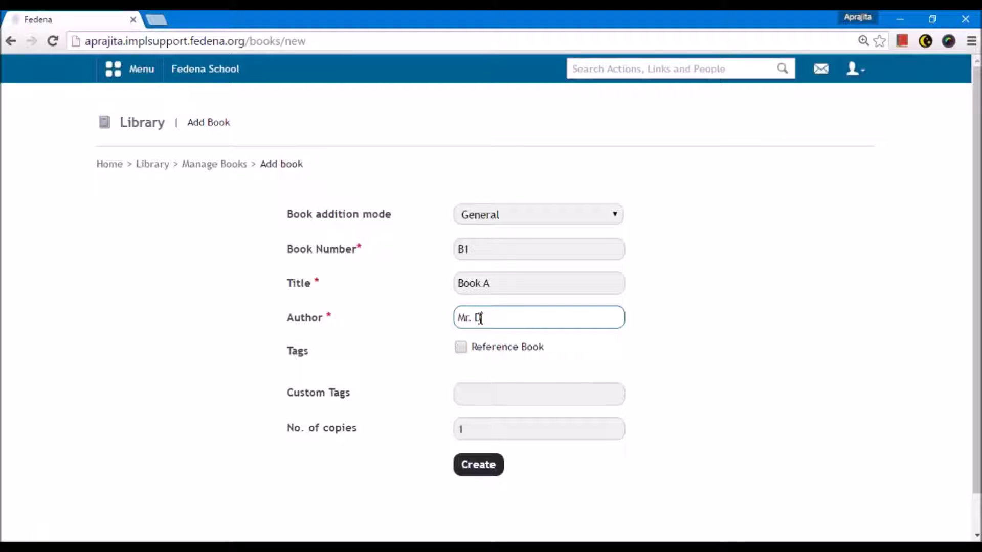
Step: Leave the Reference Book tag unselected, enter the custom tags "nature, leaves" and create the book
left_click(461, 348)
left_click(468, 385)
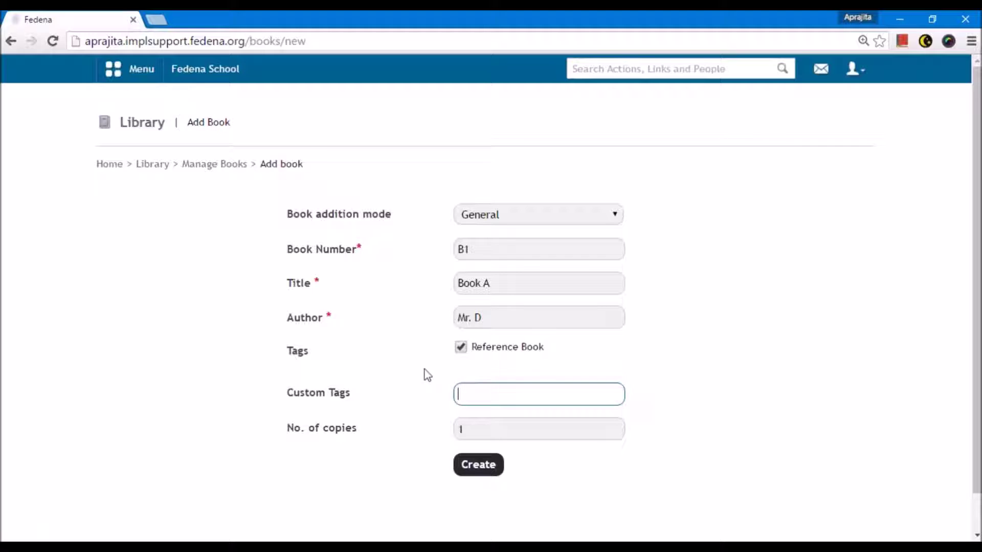
left_click(460, 347)
left_click(468, 394)
type("nature, leaves")
key("Return")
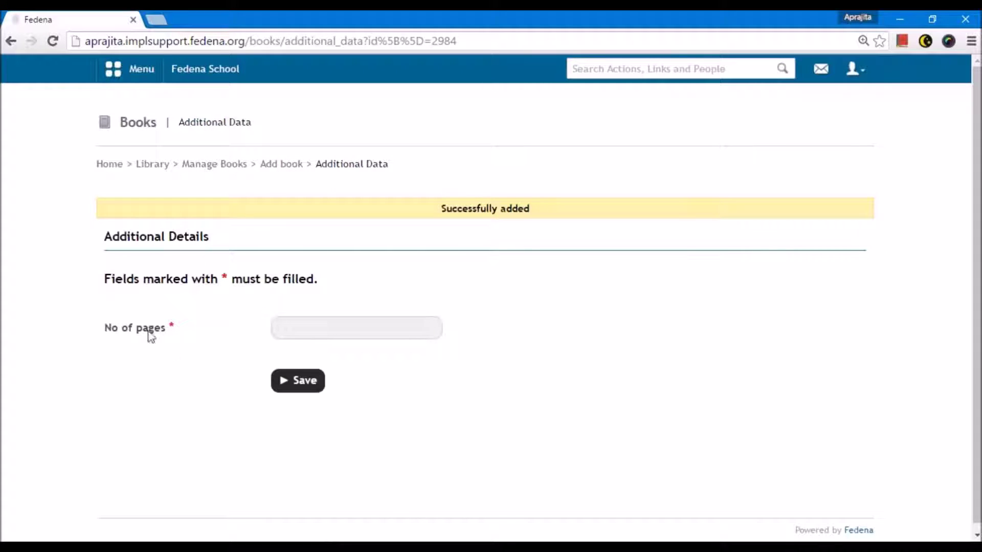
Step: Set the new book's No of pages additional detail to 30 and save it
left_click(289, 327)
type("30")
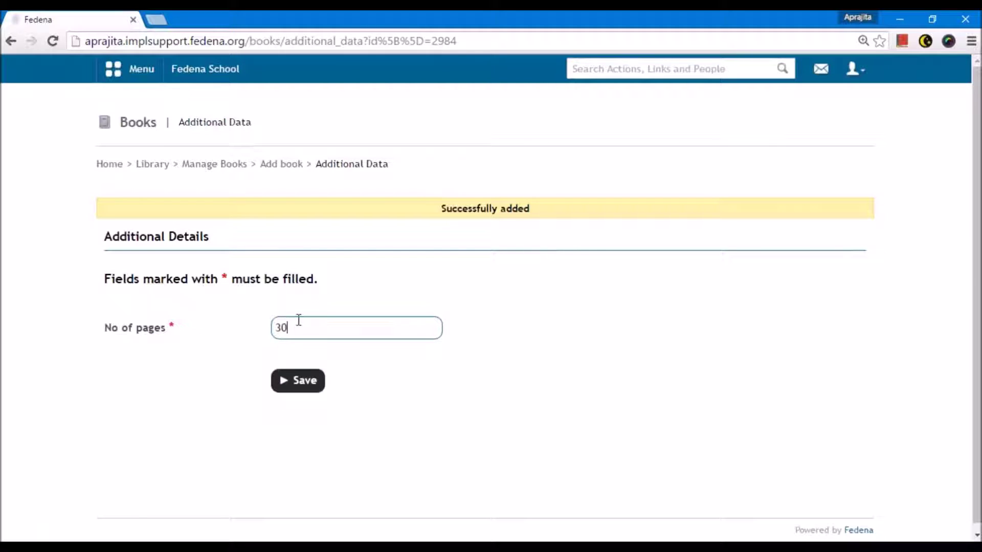
left_click(295, 381)
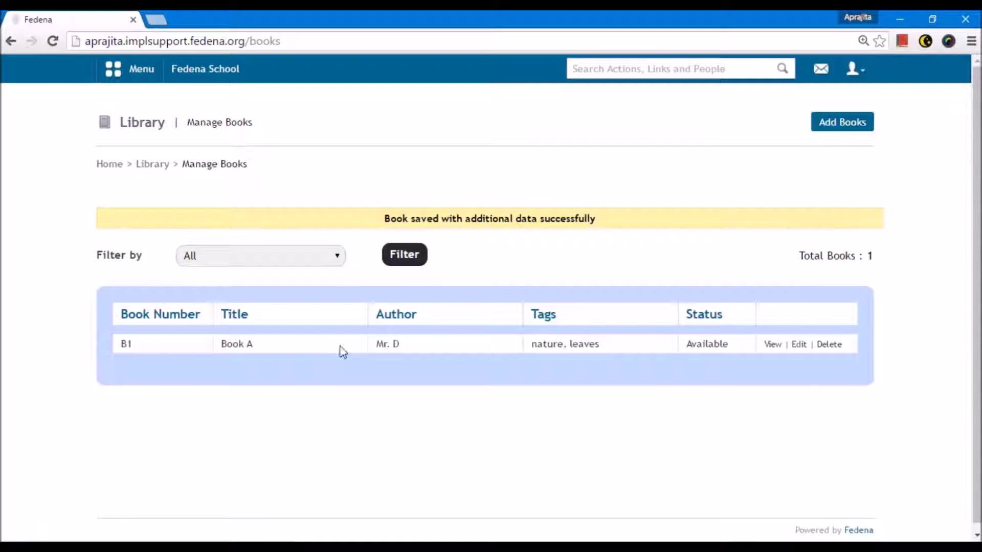
Step: Examine the library's tag list on the Manage Tags page
left_click(154, 165)
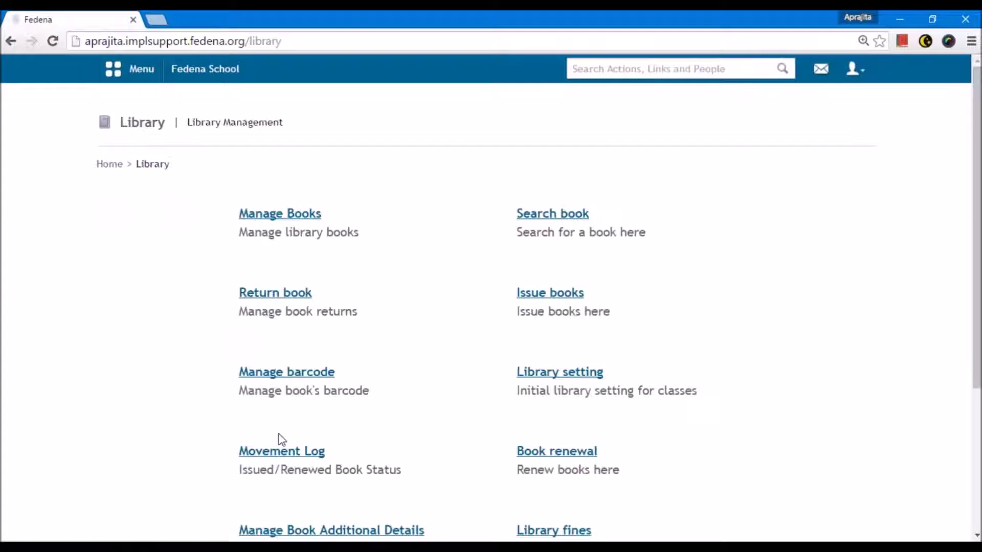
scroll(278, 440, "down", 4)
left_click(275, 396)
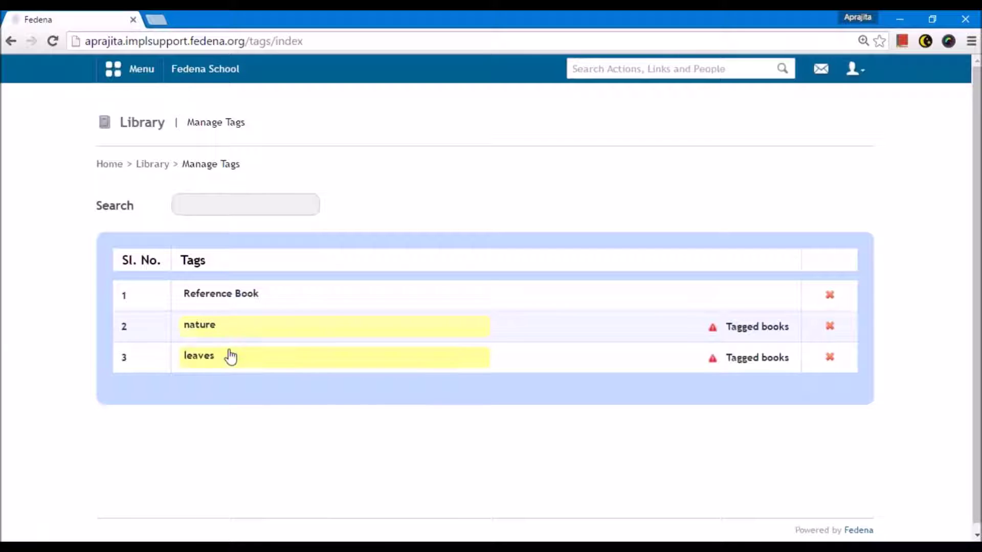
Step: Start a new export format under Custom Imports and choose Library Book as its model
left_click(130, 77)
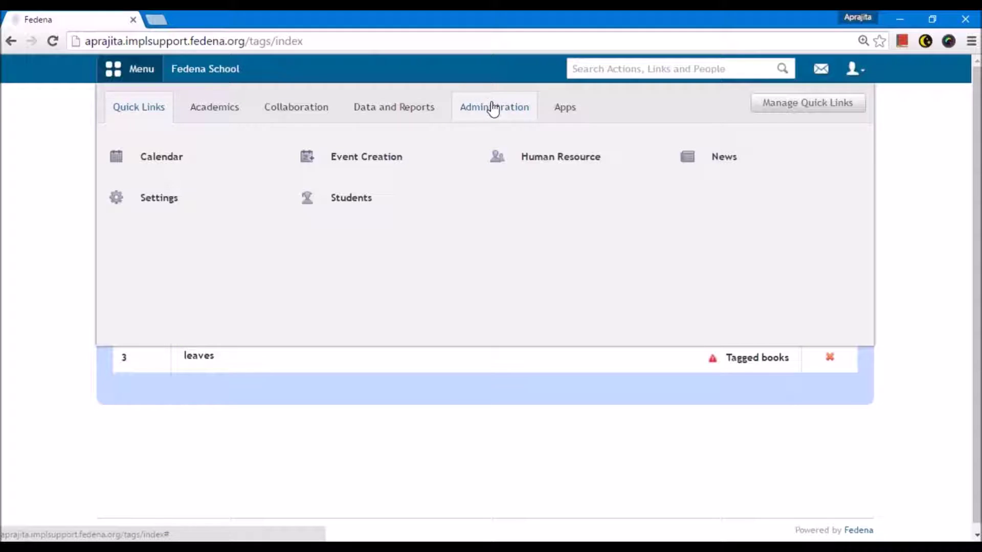
triple_click(333, 111)
left_click(167, 163)
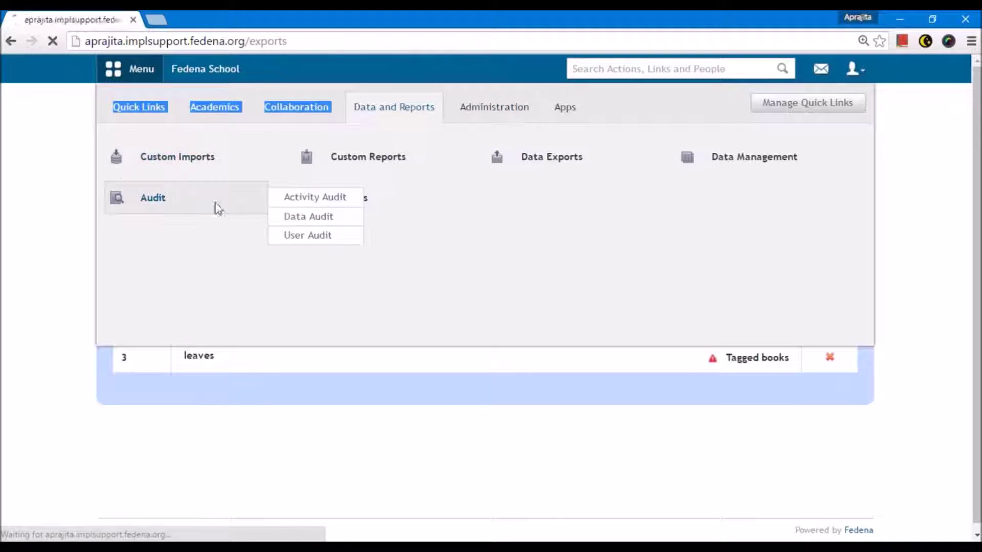
left_click(732, 123)
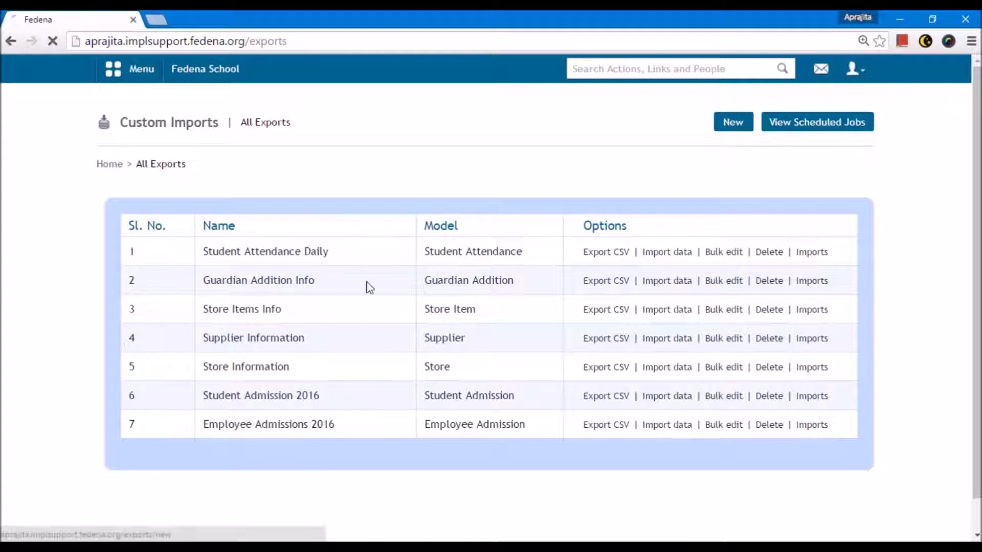
left_click(286, 252)
left_click(300, 361)
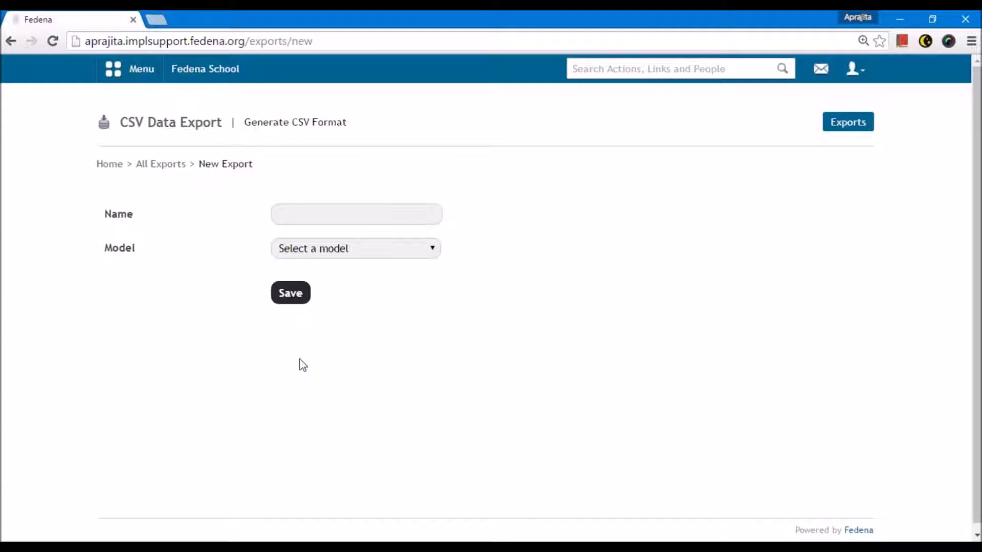
Step: Include Book additional detail with No of pages and Tags with nature in the export format
left_click(285, 289)
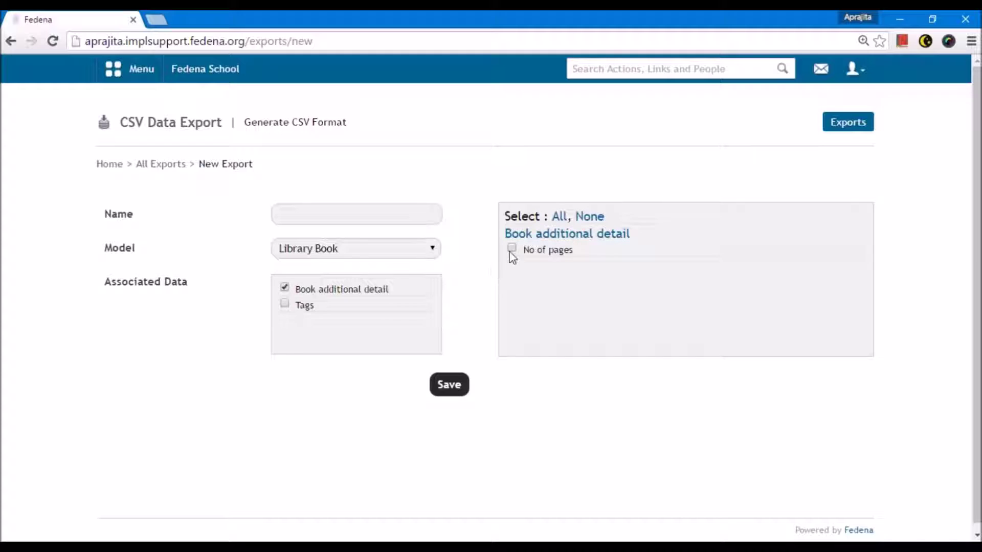
left_click(285, 304)
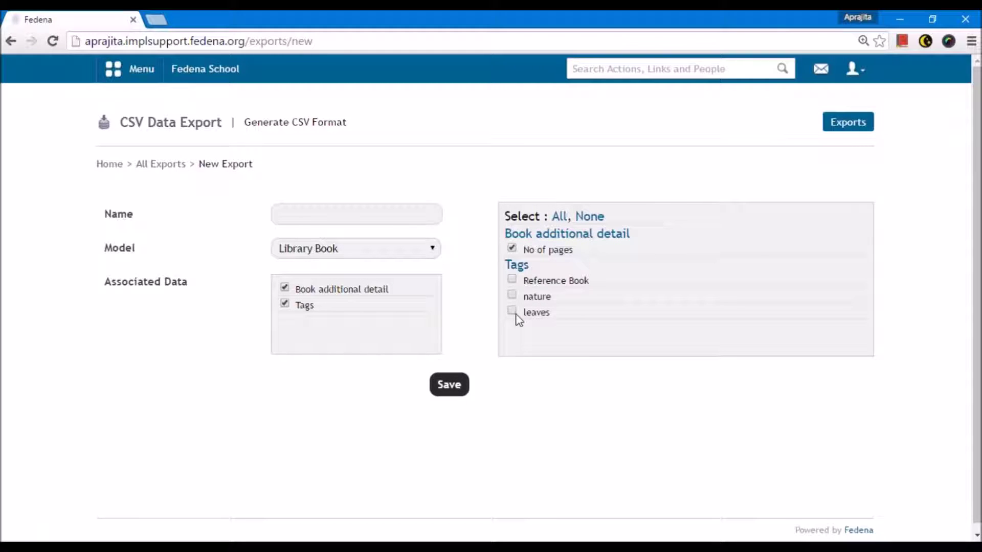
left_click(513, 296)
Step: Name the export format "Library books Info" and save it
left_click(294, 219)
type("Lib")
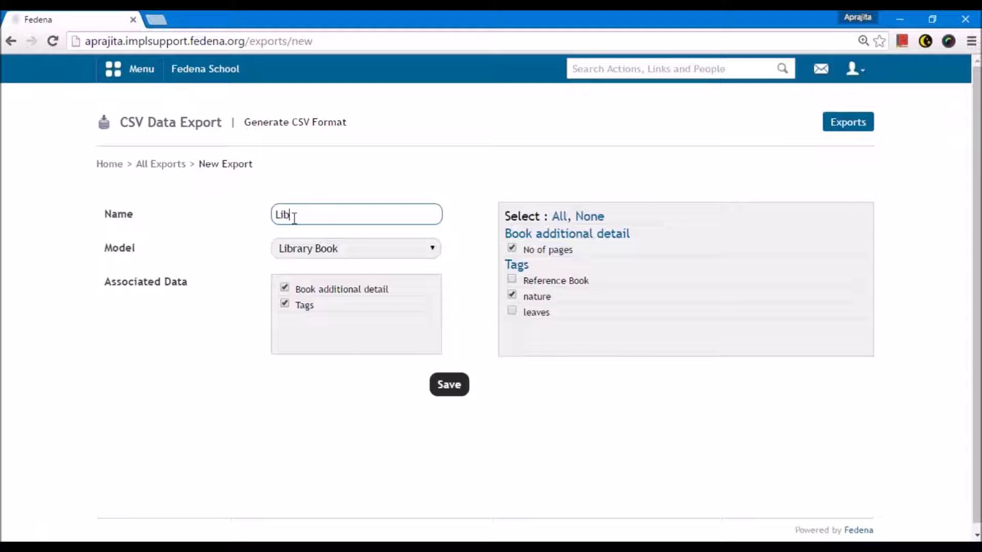
type("rary books Info")
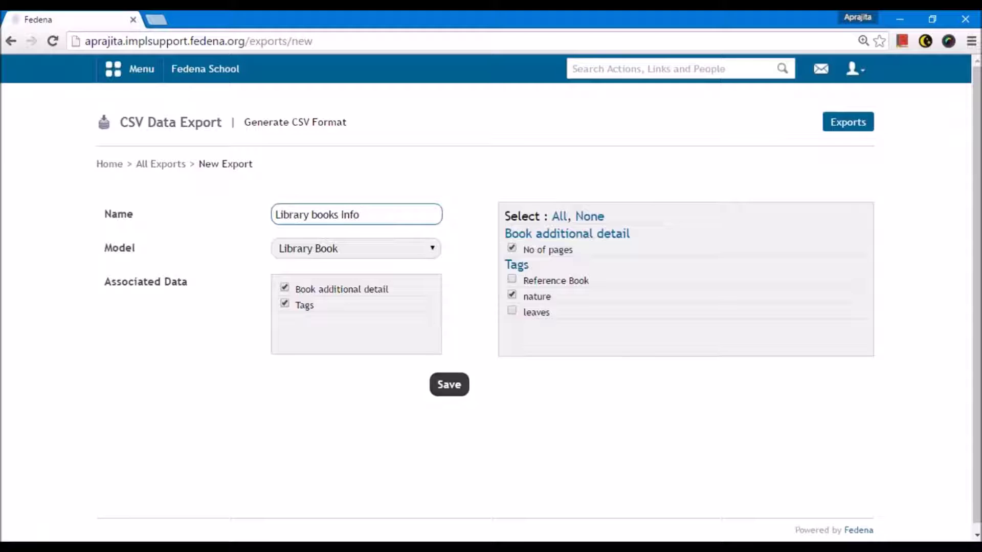
left_click(445, 389)
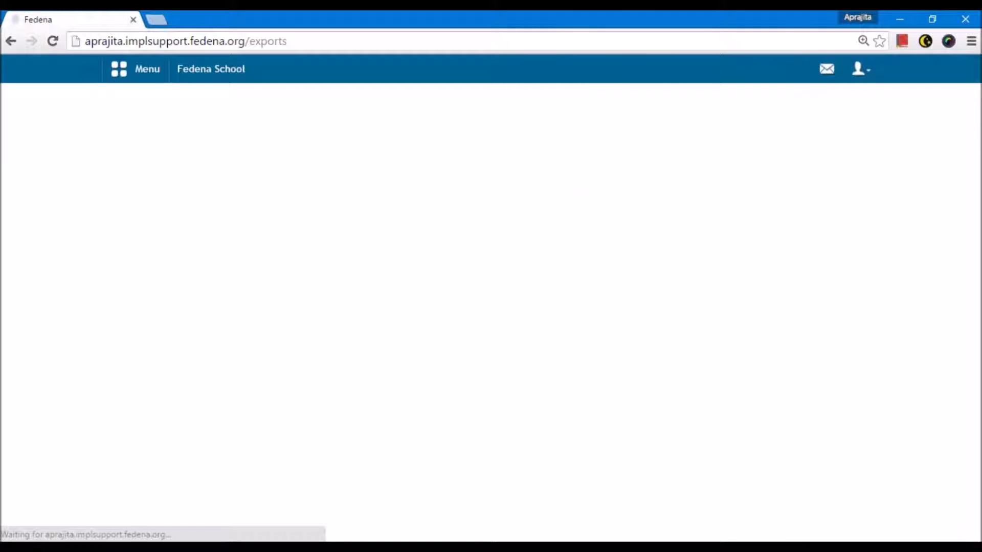
Step: Export the Library books Info format as CSV and widen columns A to F in Excel to read the headers
left_click(608, 286)
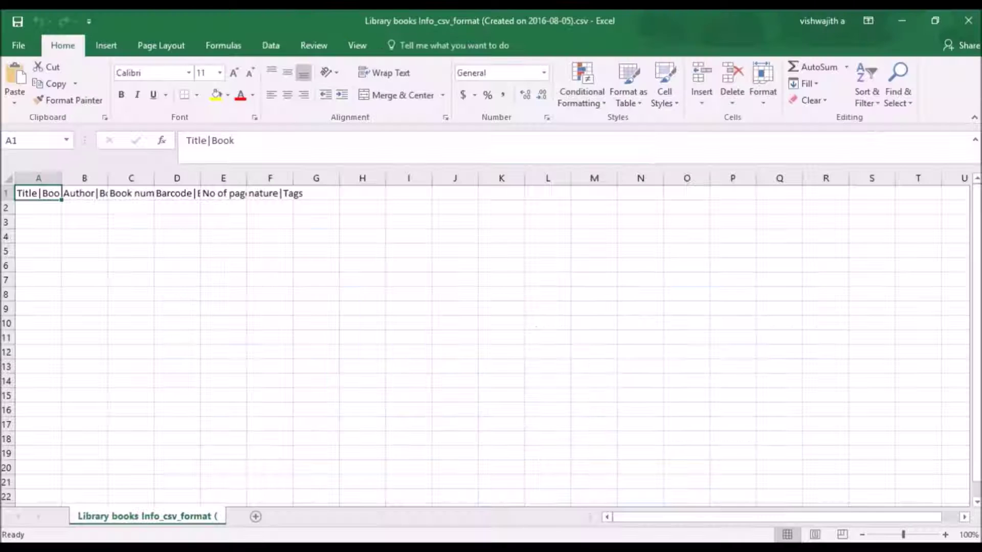
left_click(501, 337)
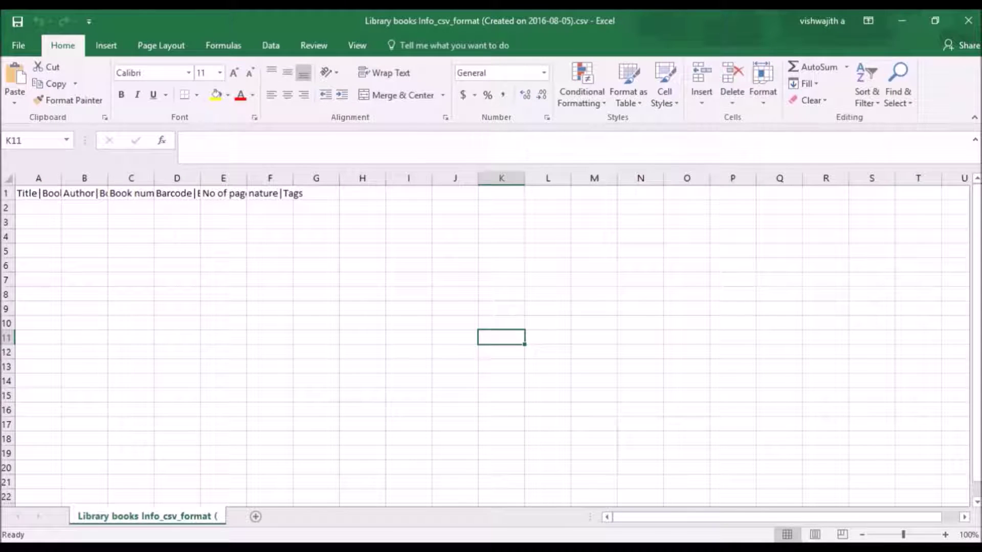
left_click_drag(62, 178, 98, 178)
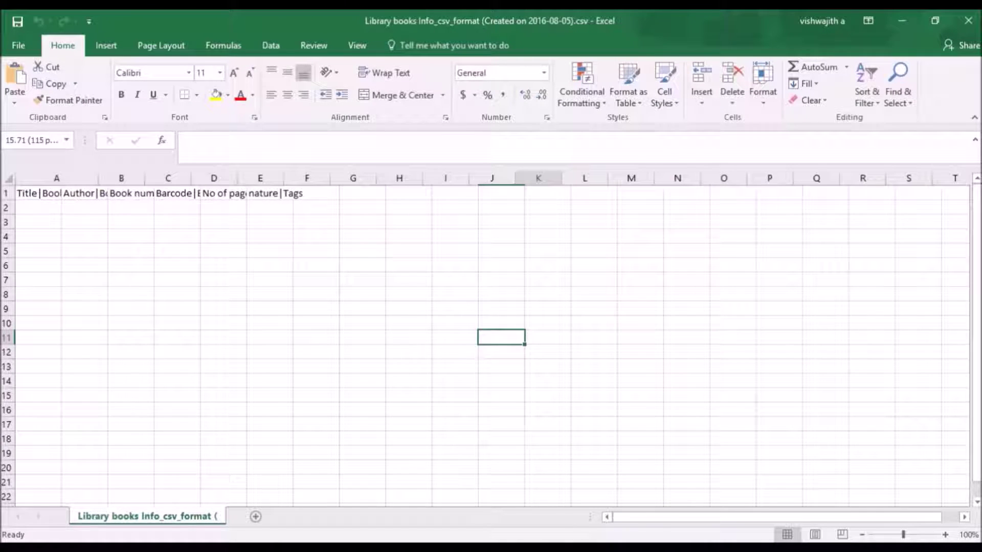
scroll(139, 226, "up", 2)
left_click_drag(186, 179, 229, 180)
left_click_drag(288, 179, 416, 179)
left_click_drag(477, 179, 504, 180)
left_click_drag(564, 180, 599, 179)
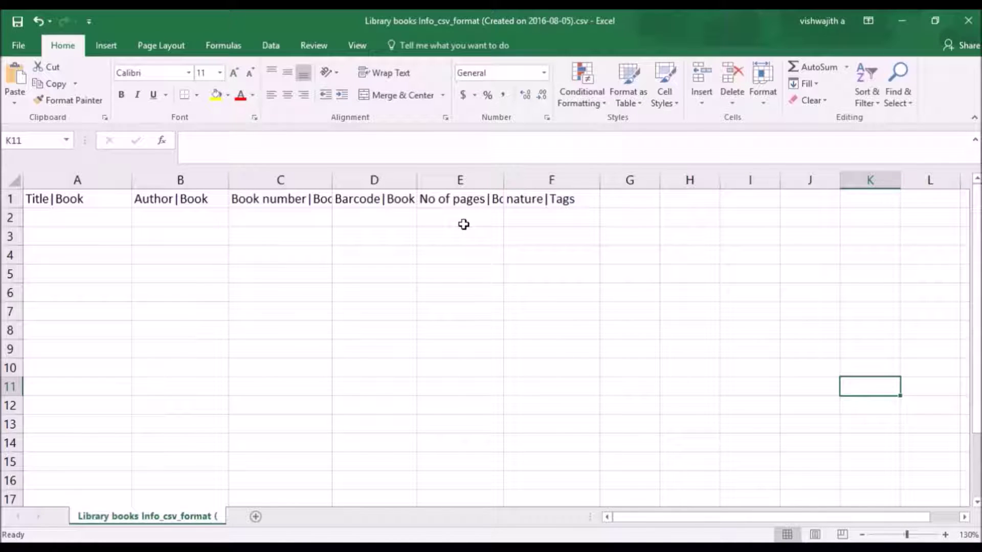
left_click(529, 199)
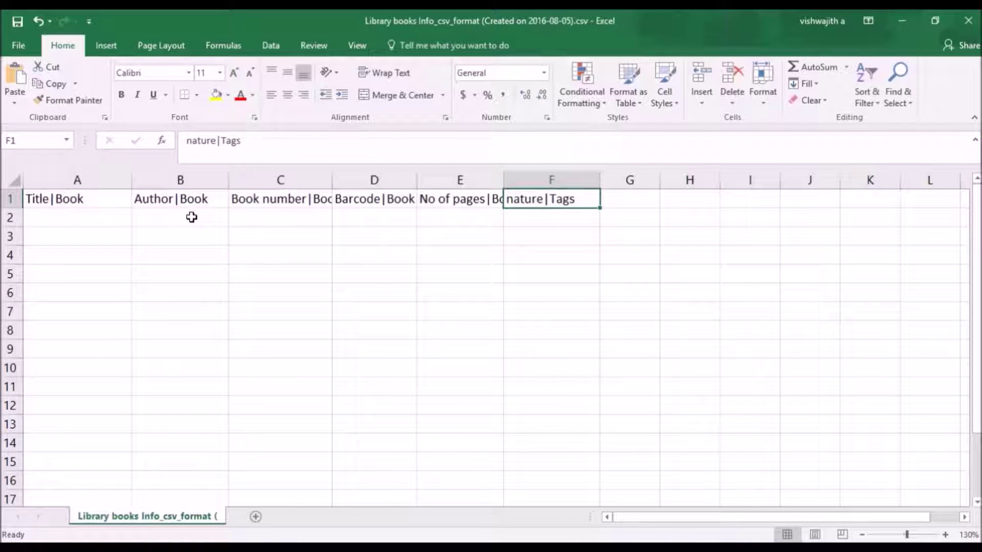
Step: Enter a book record in row 2 with title Book B, the author's name and book number B001
left_click(112, 222)
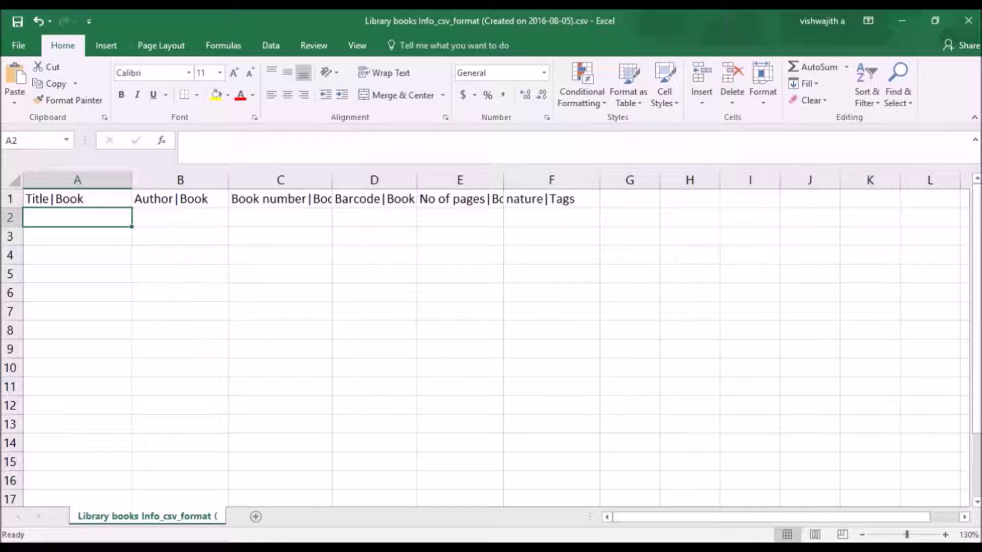
double_click(103, 222)
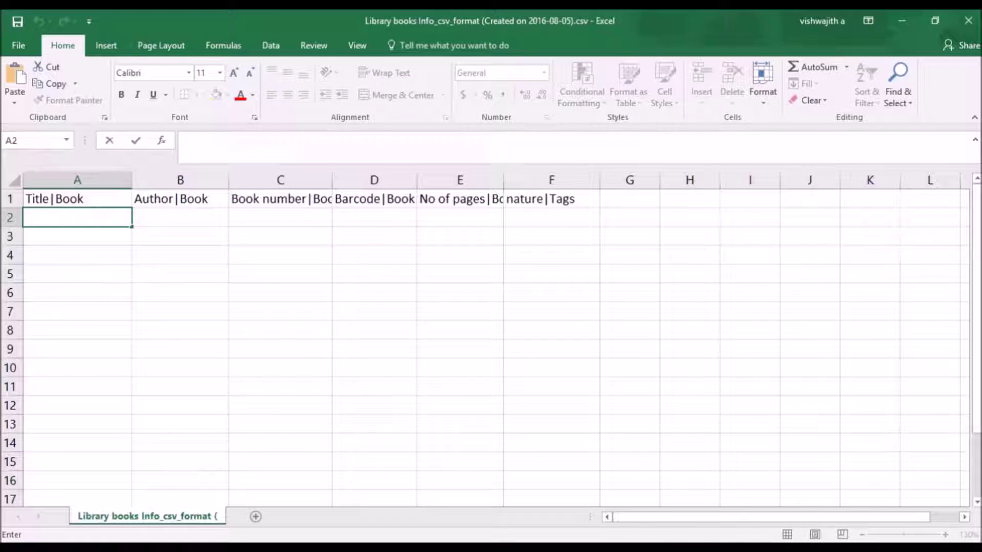
type("Book B")
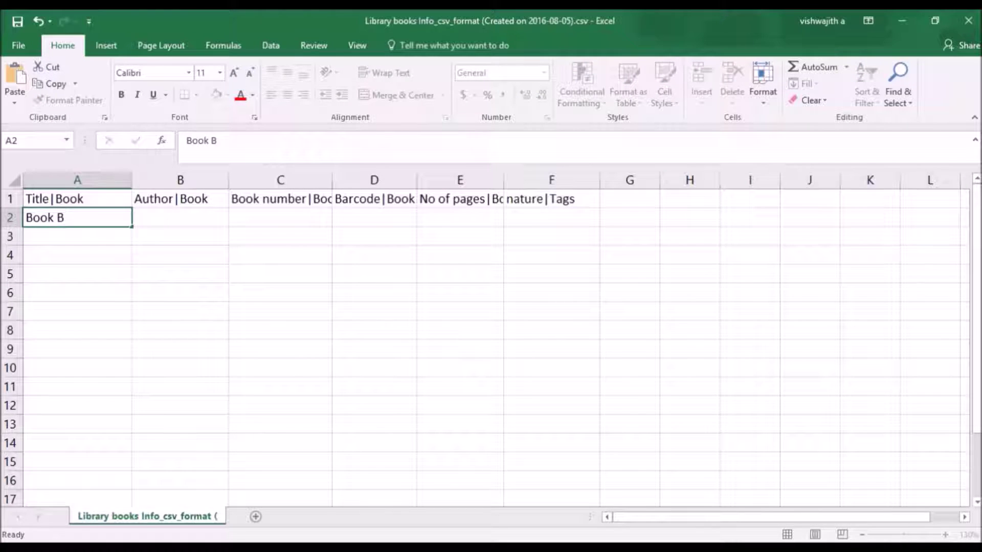
key("Return")
left_click(148, 222)
type("Mr. H")
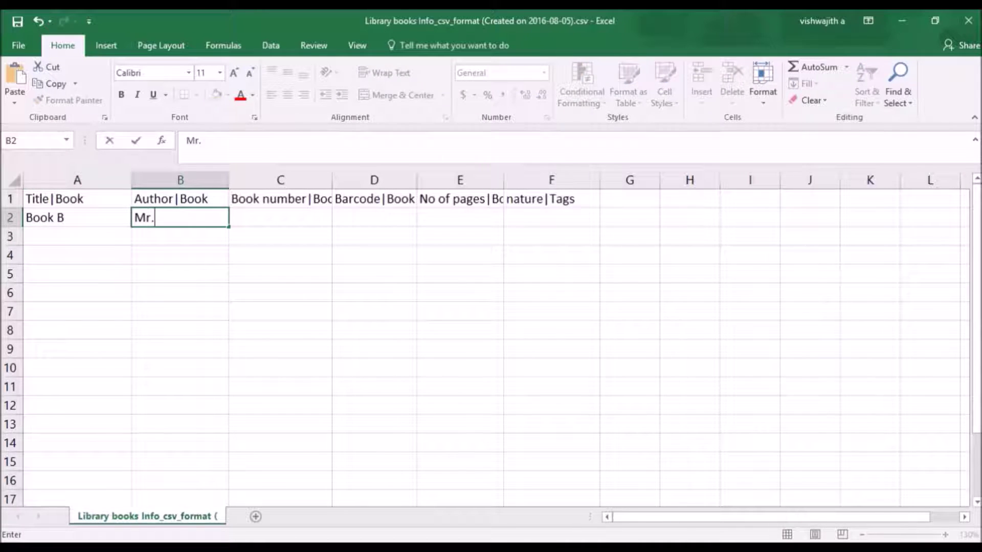
key("Return")
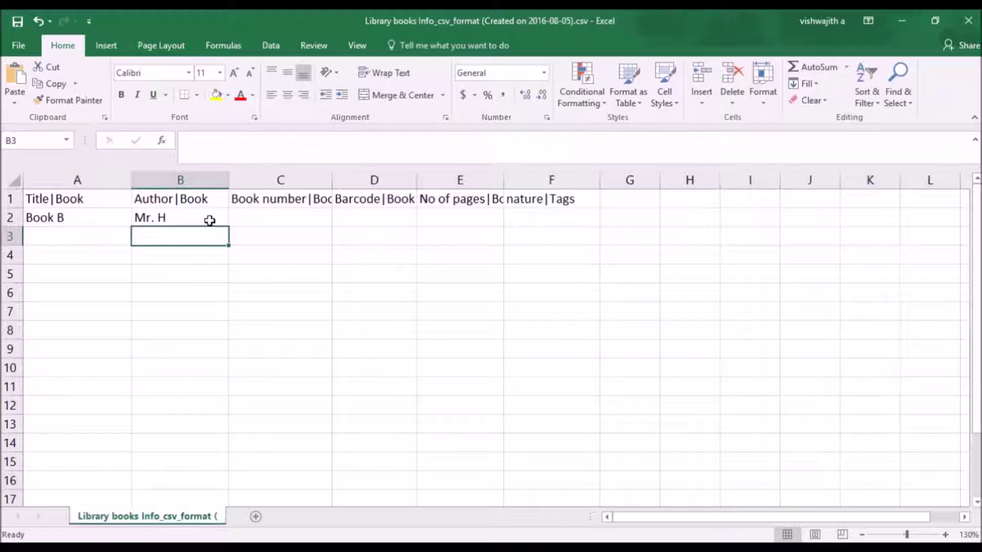
left_click(275, 222)
type("B001")
left_click(370, 216)
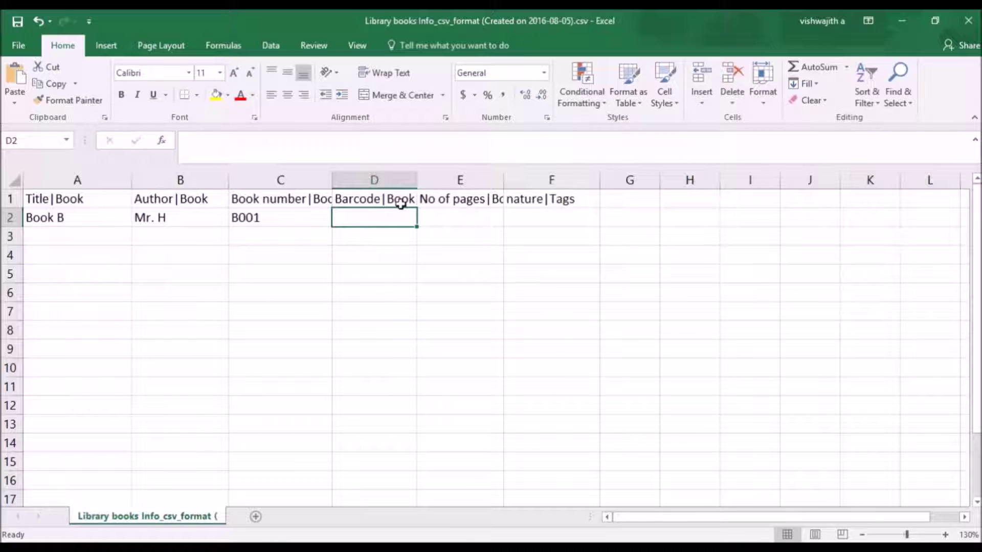
Step: Complete the Book B row with 90 as the number of pages and y for the nature tag
left_click(439, 218)
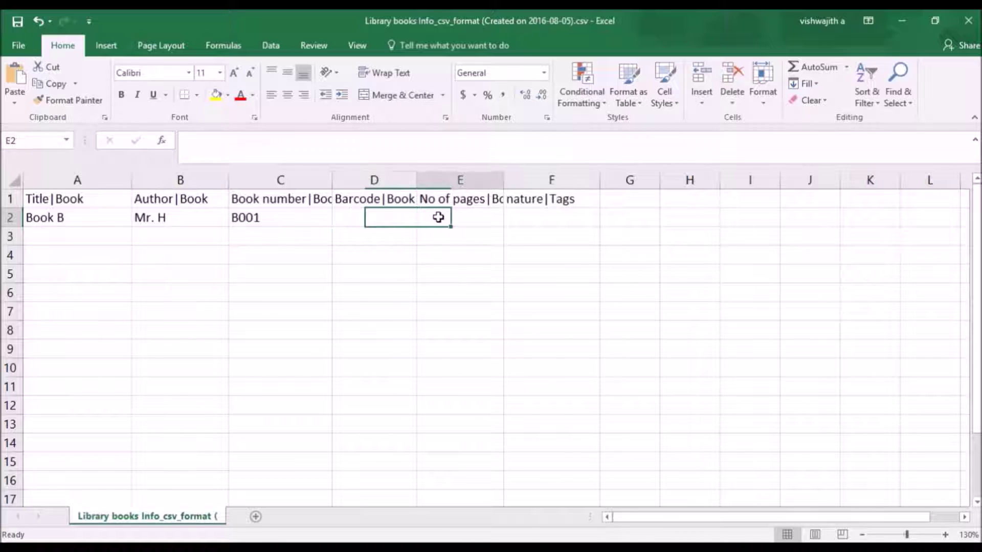
type("90")
key("Return")
left_click(516, 218)
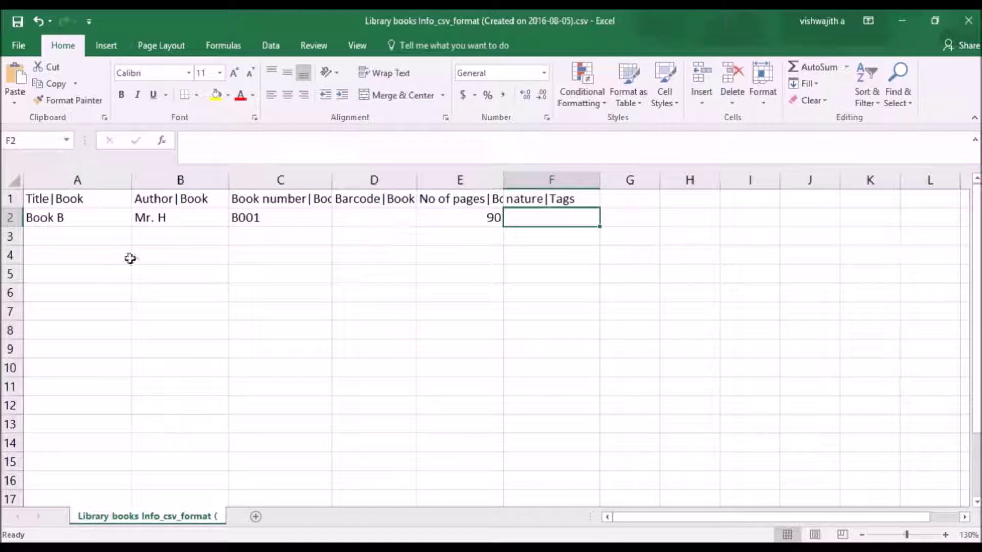
type("y")
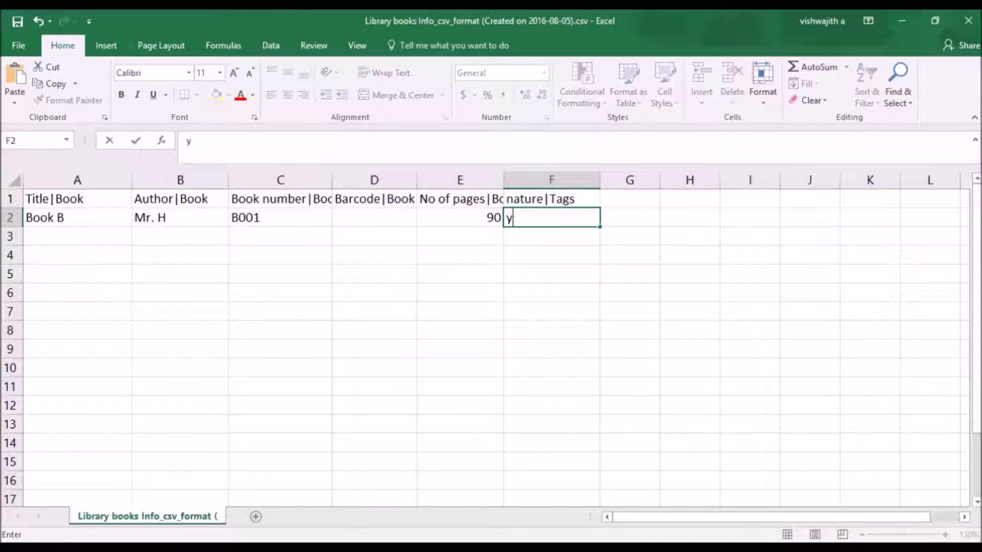
key("Return")
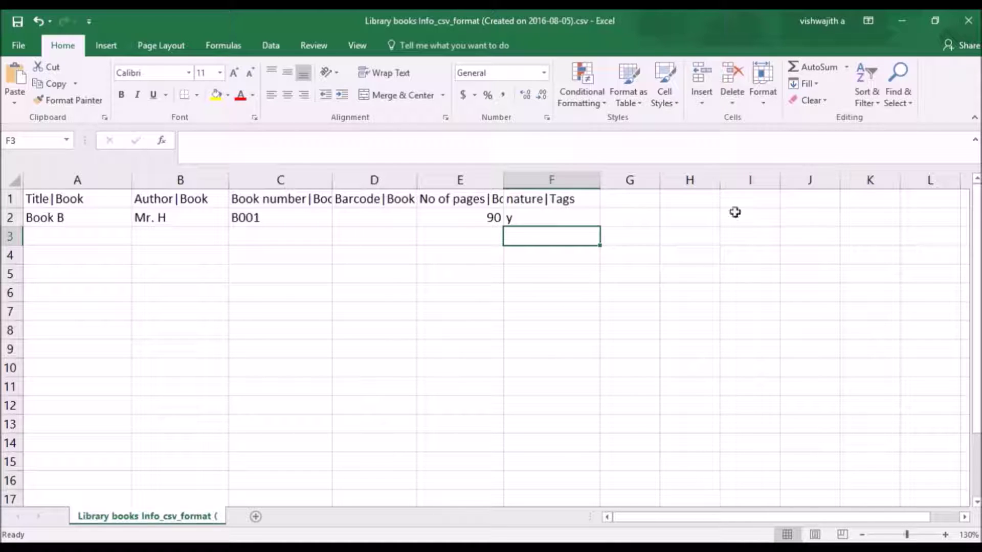
left_click(550, 213)
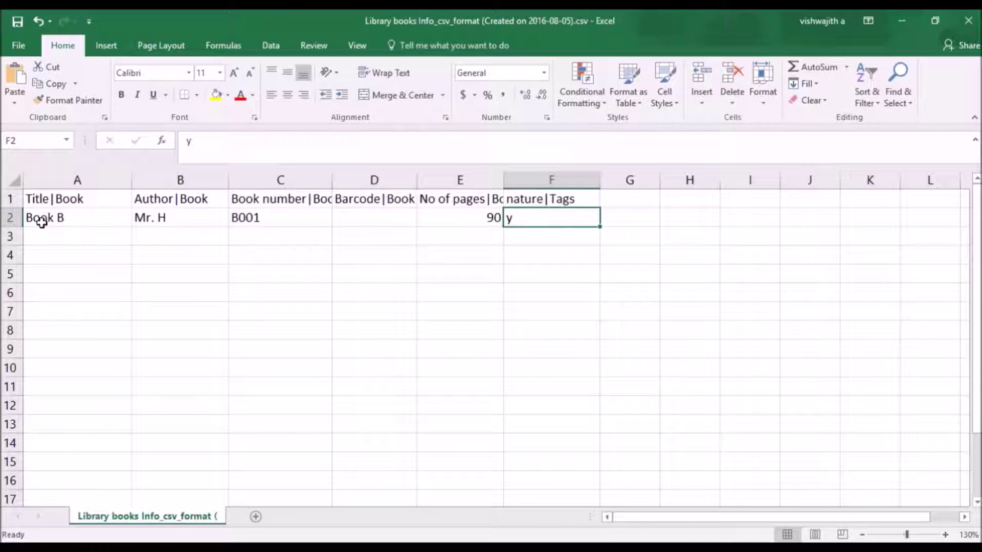
Step: Start a second record in row 3 with title Book C and the author's name adapted from the row above
left_click(48, 239)
type("Book C")
key("ctrl+Return")
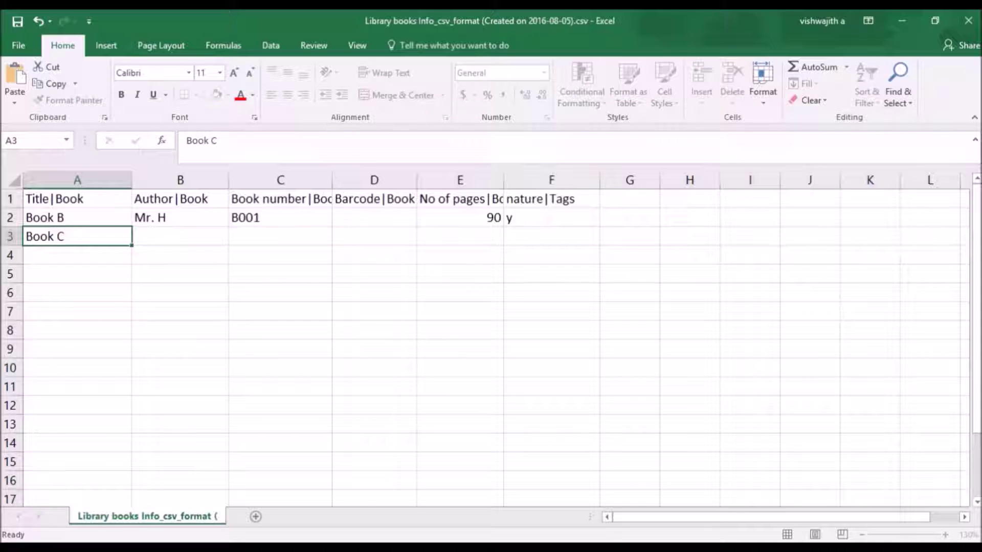
left_click(153, 219)
key("ctrl+c")
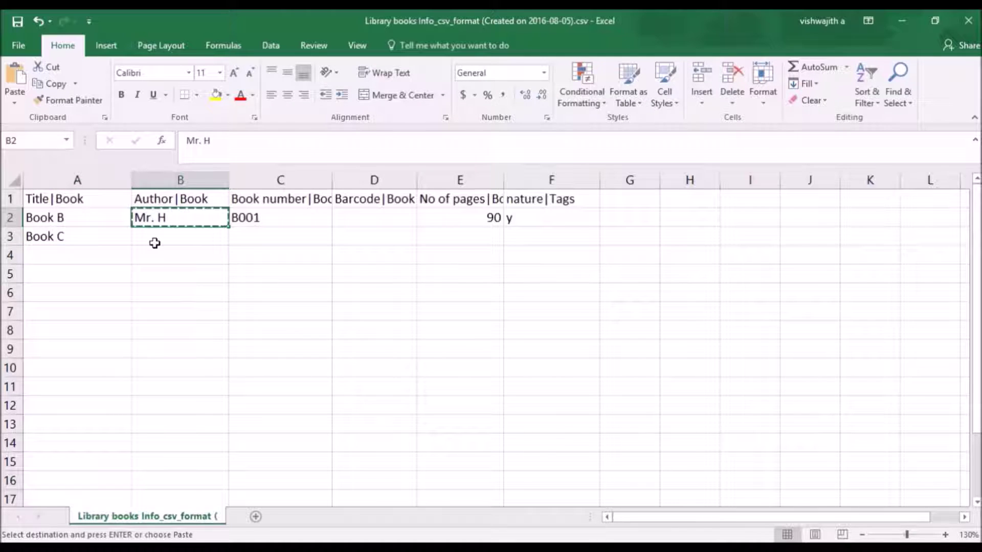
left_click(154, 243)
key("ctrl+v")
key("F2")
key("BackSpace")
type("L")
key("Return")
Step: Fill the book number series down to B002 in row 3 and enter 78 as Book C's number of pages
left_click(259, 221)
left_click_drag(325, 231, 339, 251)
left_click(380, 240)
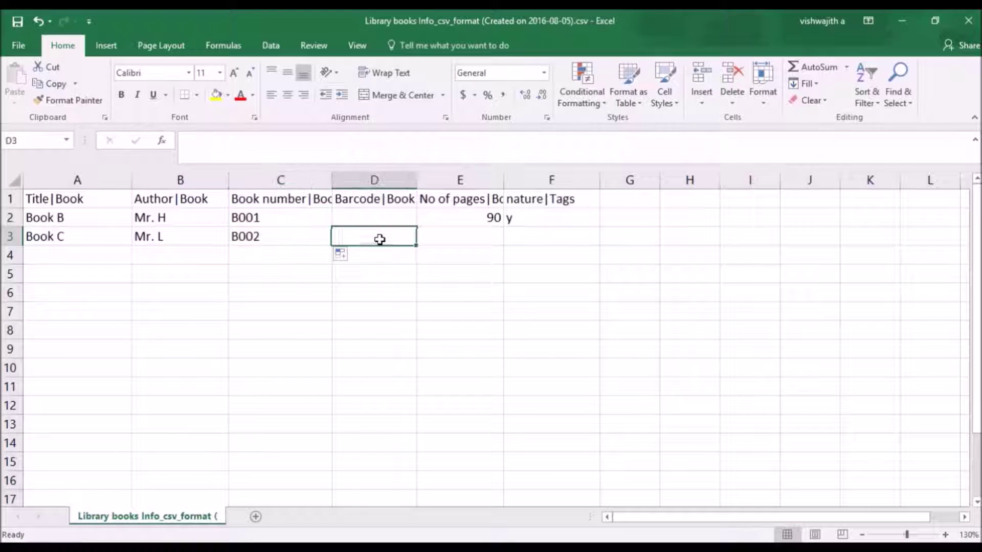
key("Tab")
type("78")
key("Return")
left_click(526, 237)
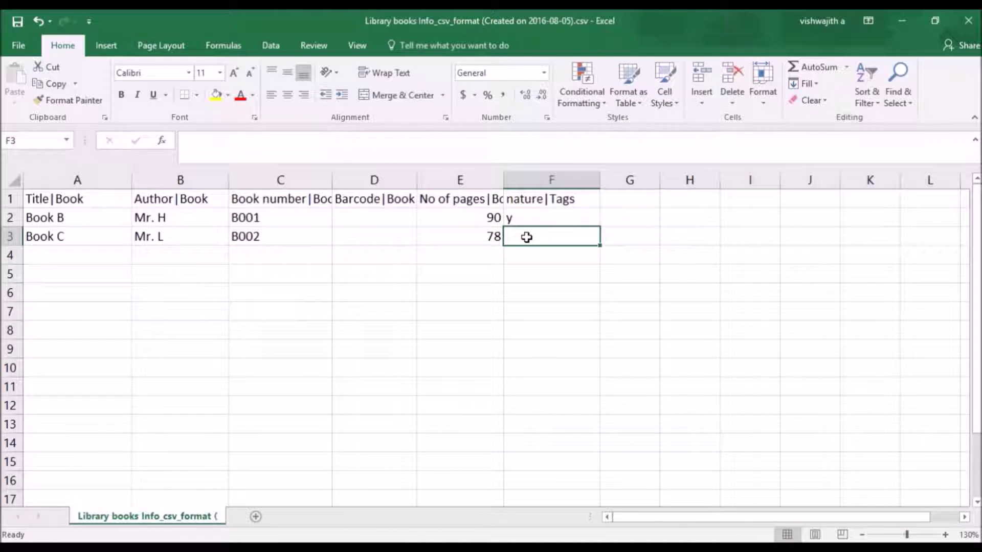
left_click(447, 288)
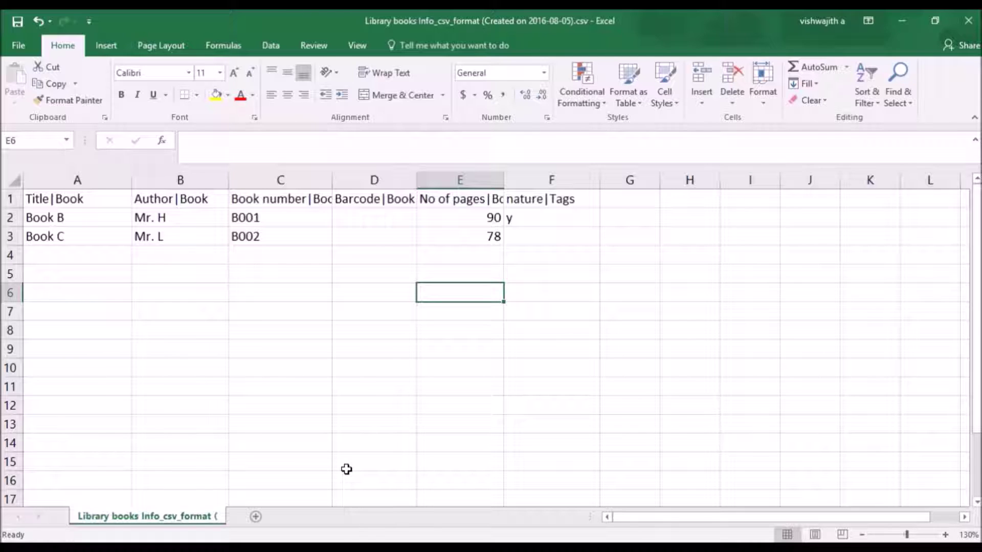
Step: Switch to Fedena in Chrome and import the Library books Info CSV file dated 2016-08-05 into the Library books Info format
mouse_move(77, 547)
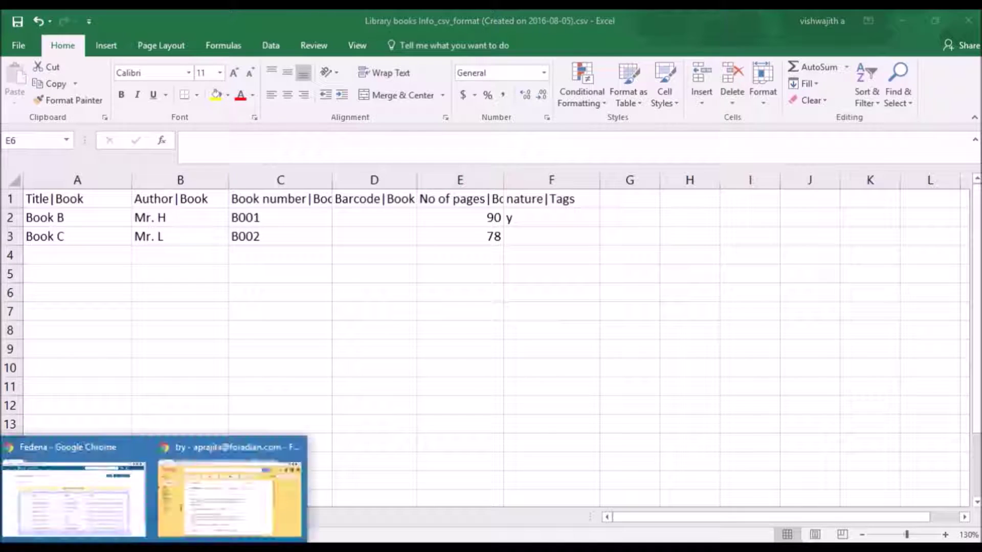
left_click(72, 493)
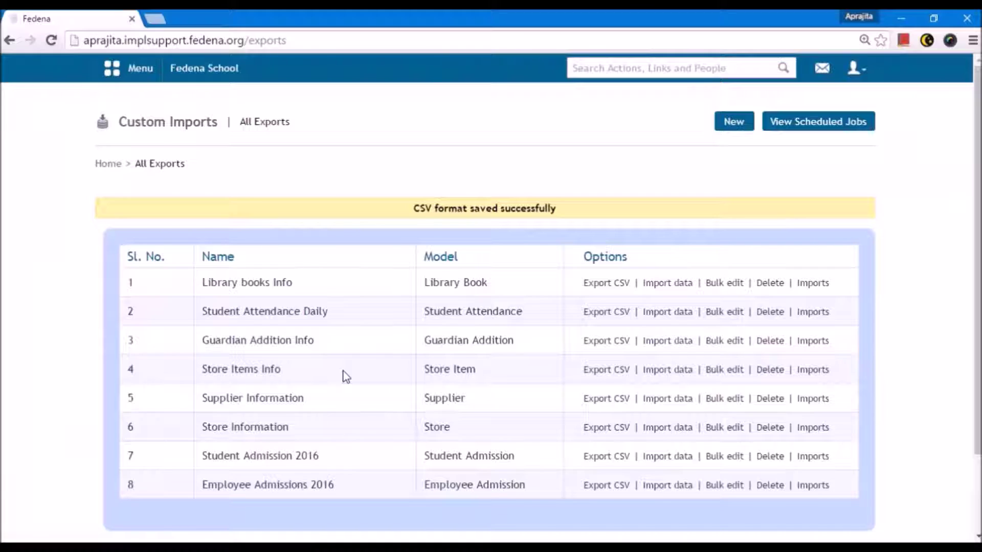
left_click(654, 284)
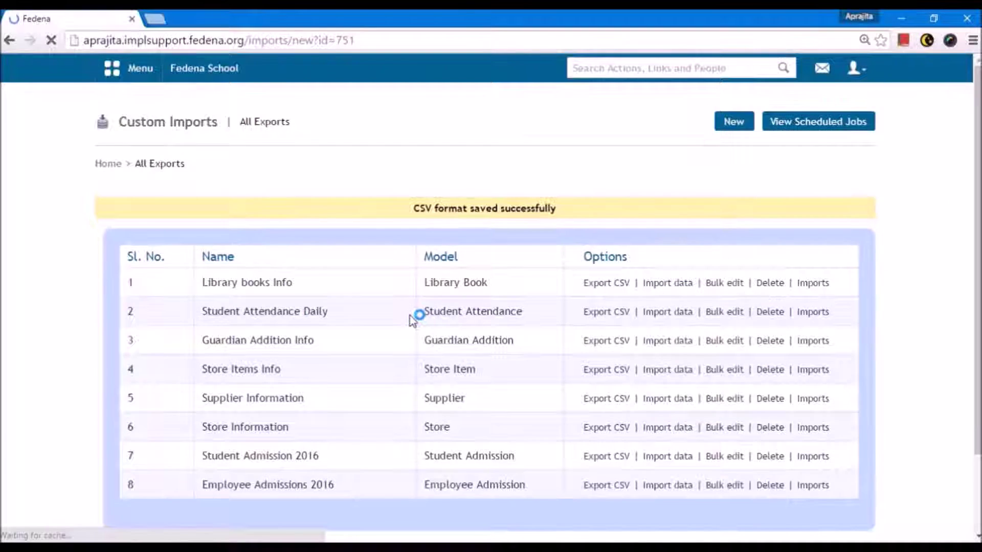
left_click(333, 220)
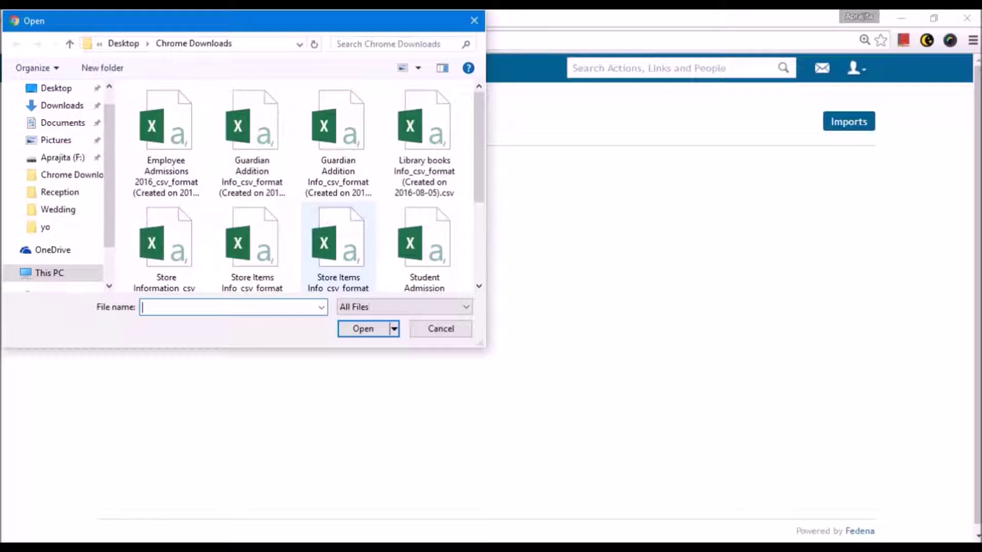
double_click(428, 177)
left_click(304, 260)
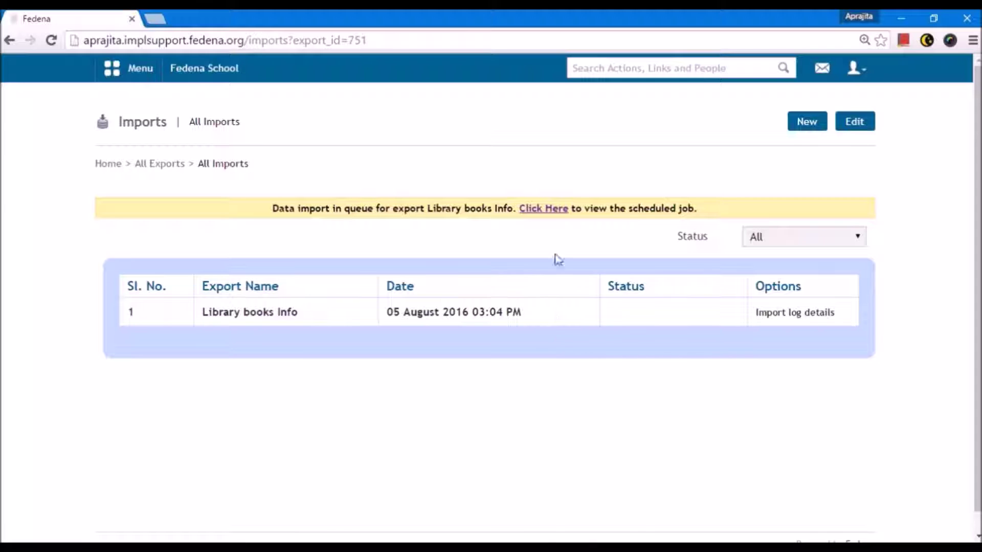
Step: View the scheduled job for the Library books Info import and reload it repeatedly to check its status
left_click(544, 211)
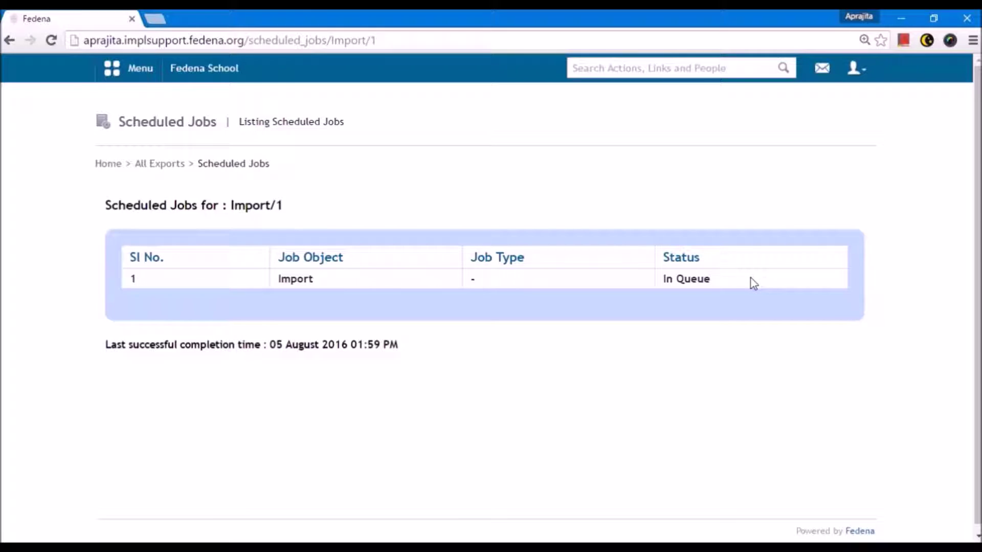
key("ctrl+l")
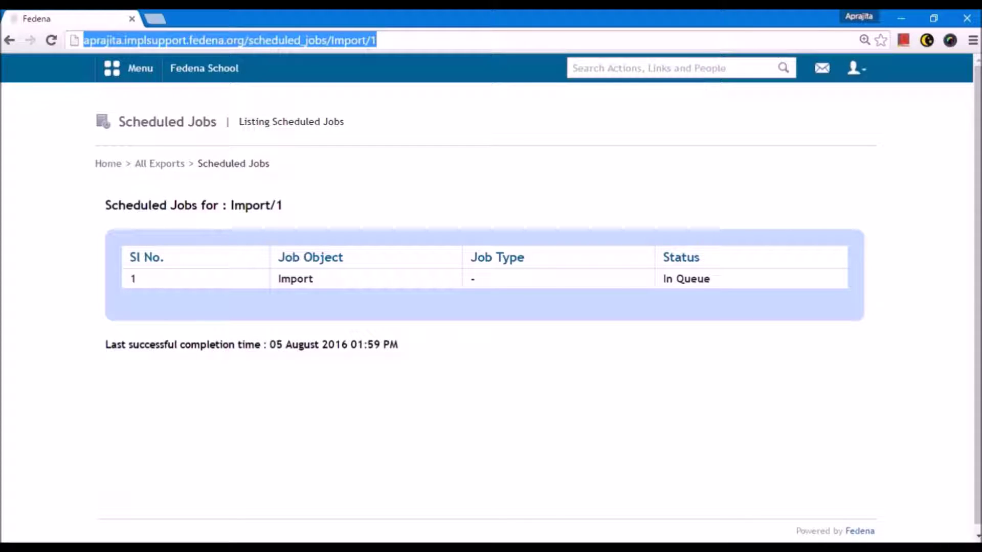
key("Return")
key("ctrl+l")
key("Return")
key("ctrl+l")
key("Return")
key("ctrl+l")
key("Return")
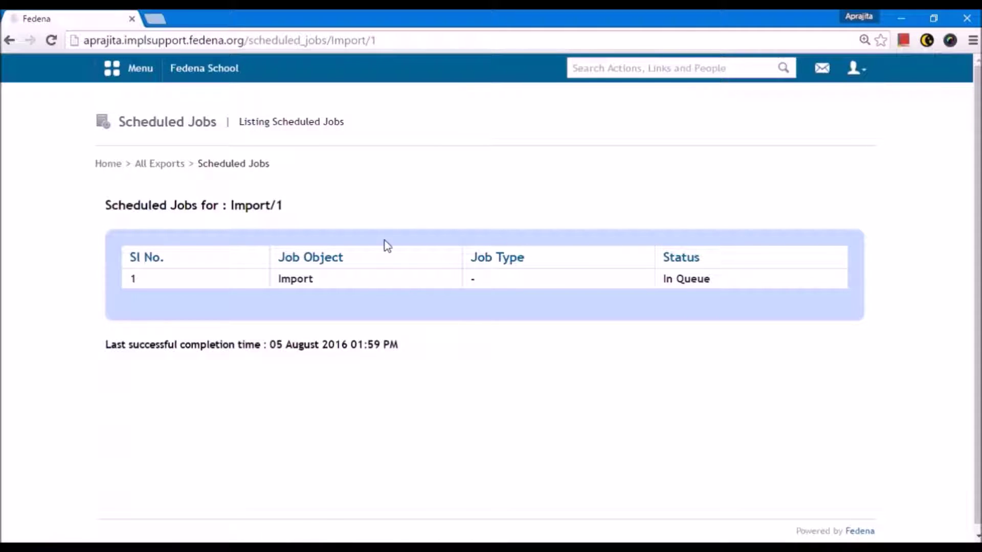
left_click(335, 40)
key("Return")
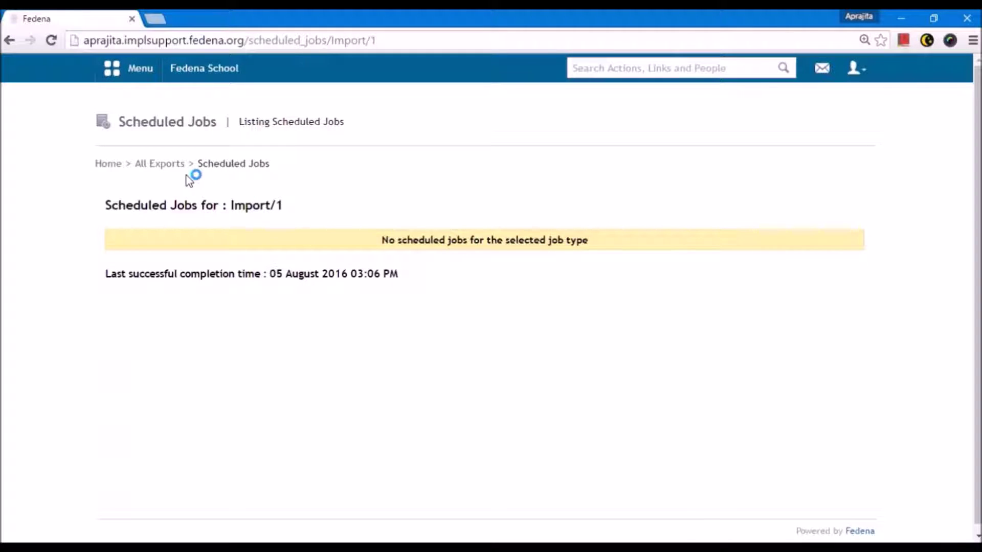
Step: Open the imports of the Library books Info format and view the import log details
left_click(159, 163)
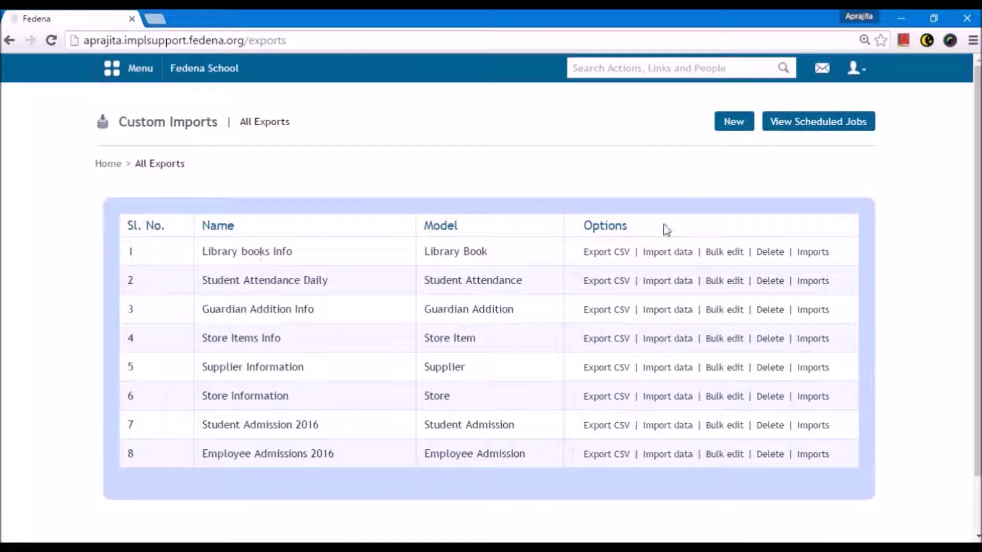
left_click(814, 253)
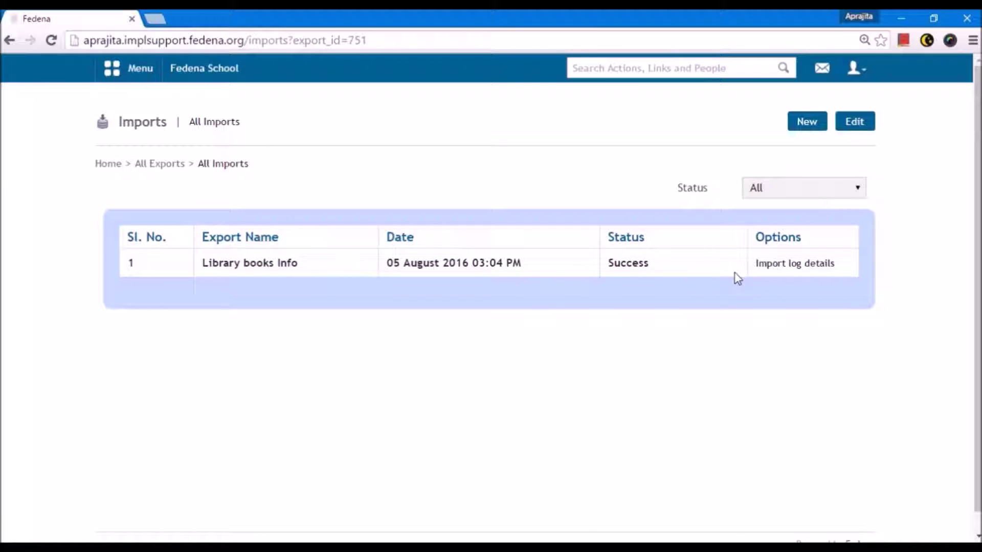
left_click(802, 268)
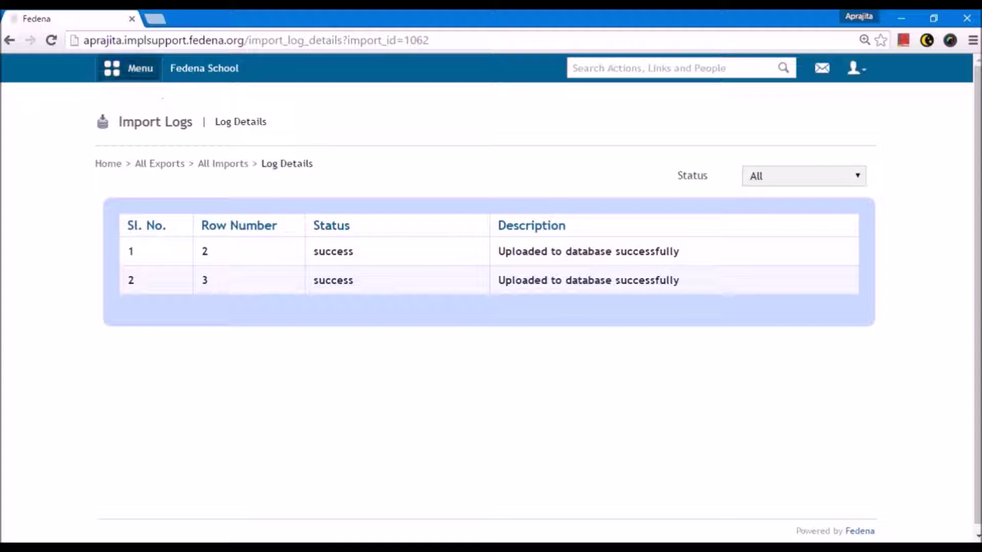
Step: Check the imported books in the library's Manage Books list and open Book B's edit form to inspect its details
left_click(130, 68)
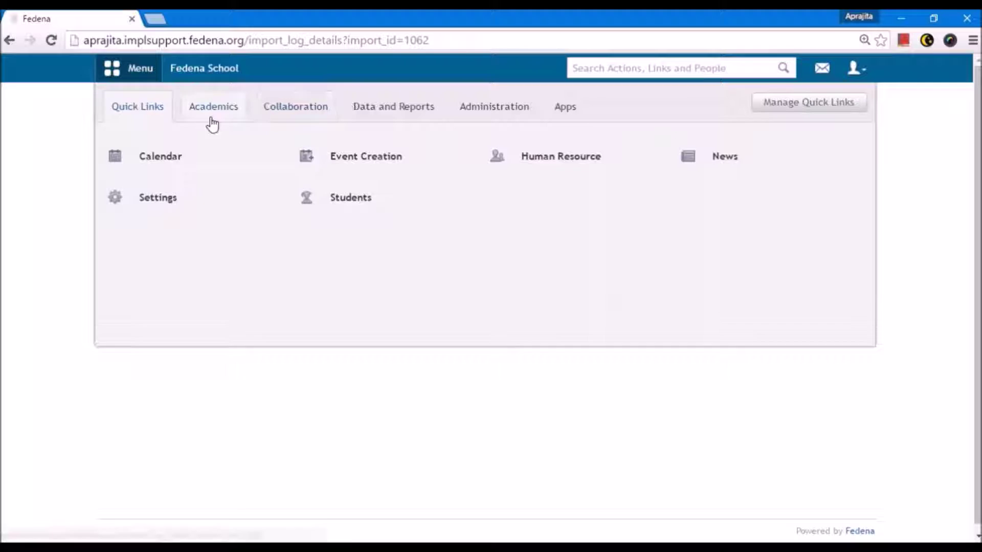
left_click(213, 115)
left_click(729, 197)
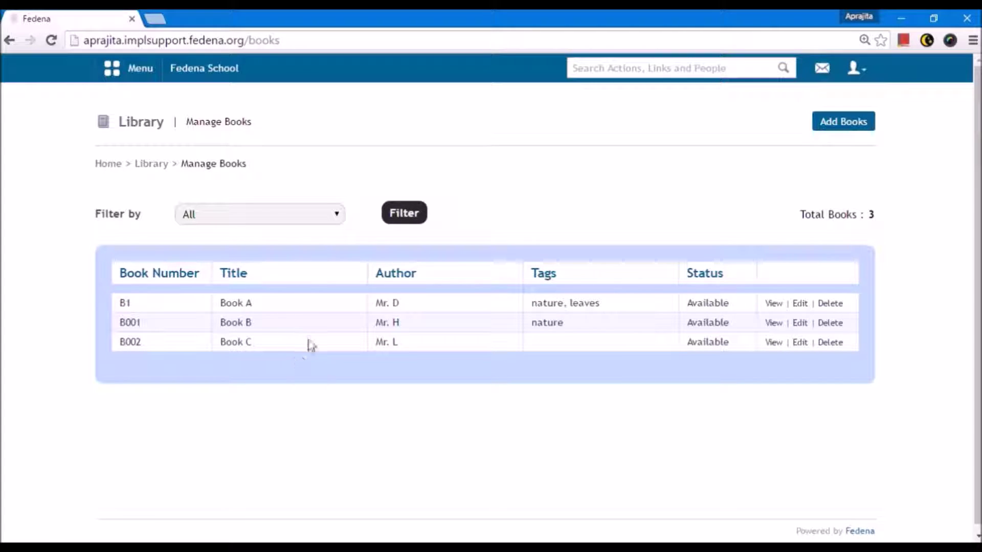
key("ctrl+plus")
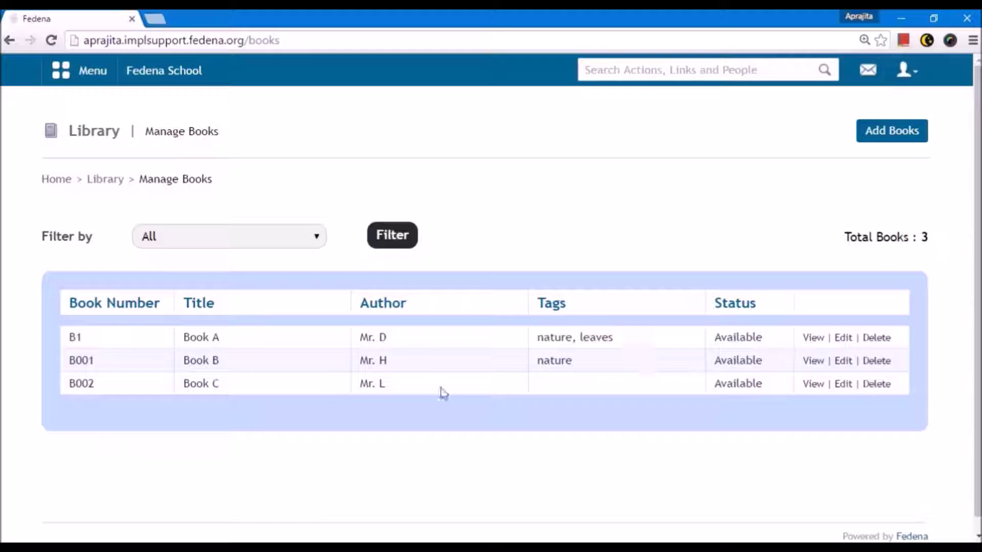
key("ctrl+minus")
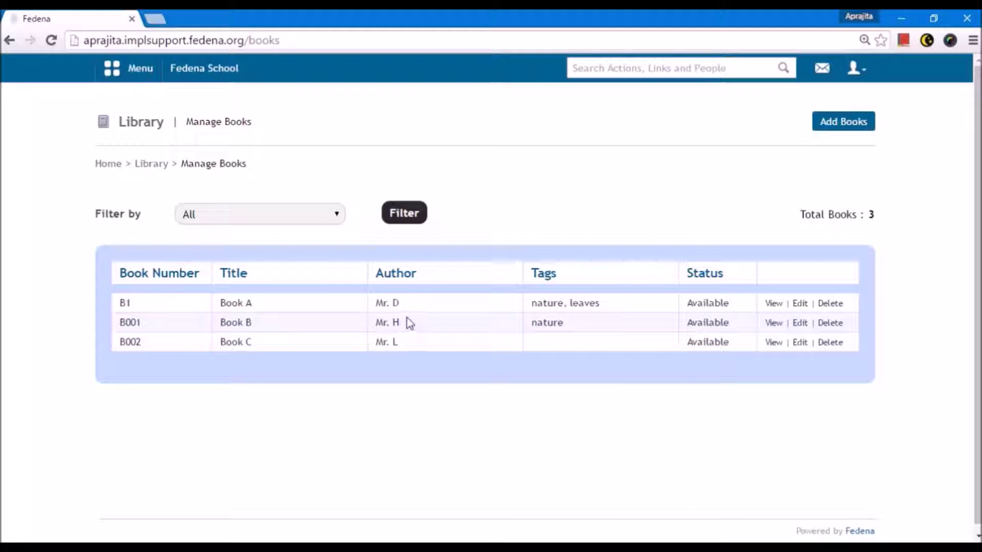
left_click(800, 324)
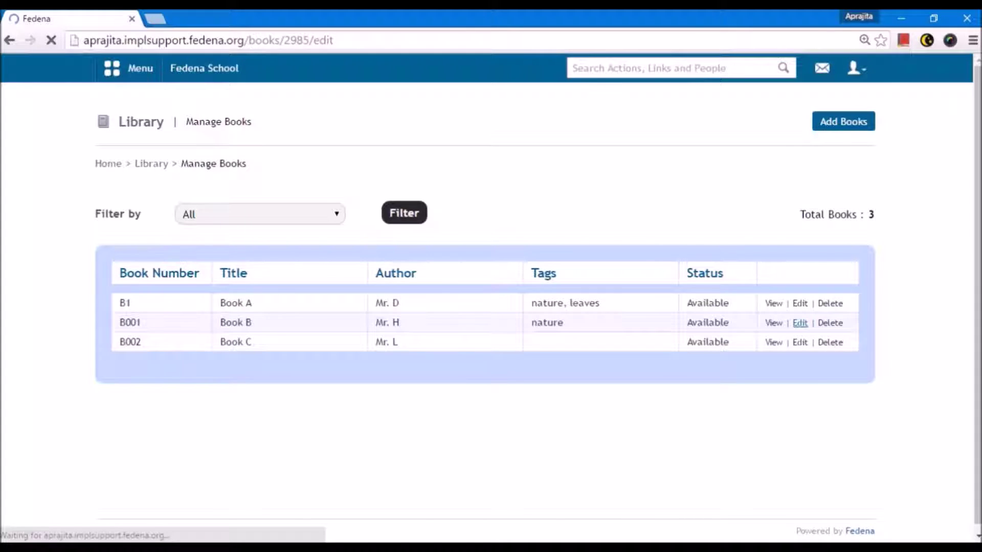
left_click_drag(484, 284, 446, 285)
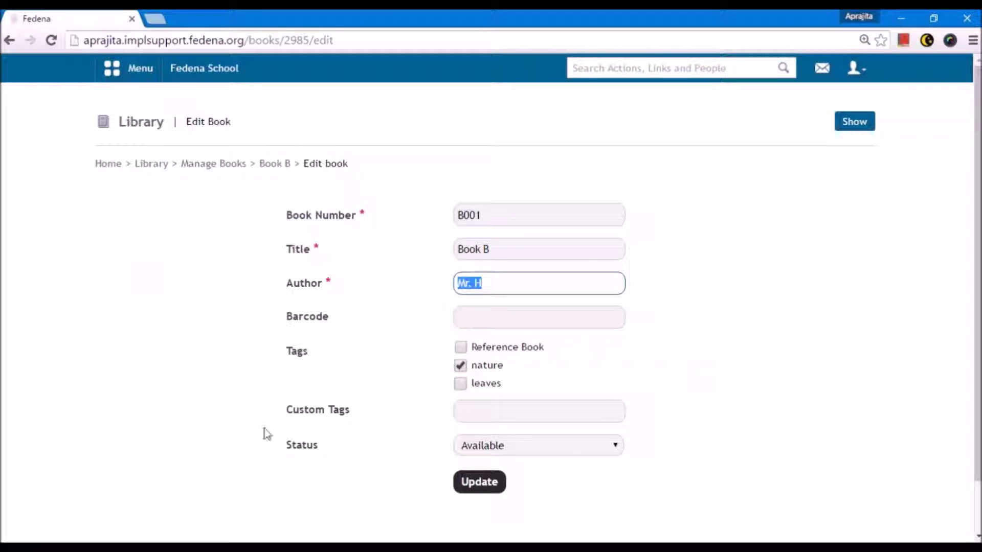
left_click(243, 537)
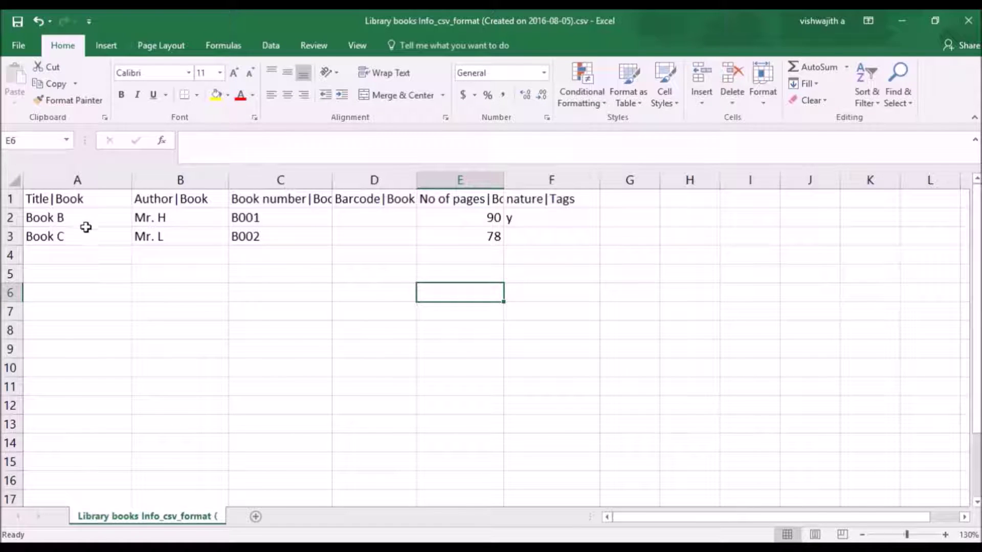
left_click_drag(282, 218, 293, 241)
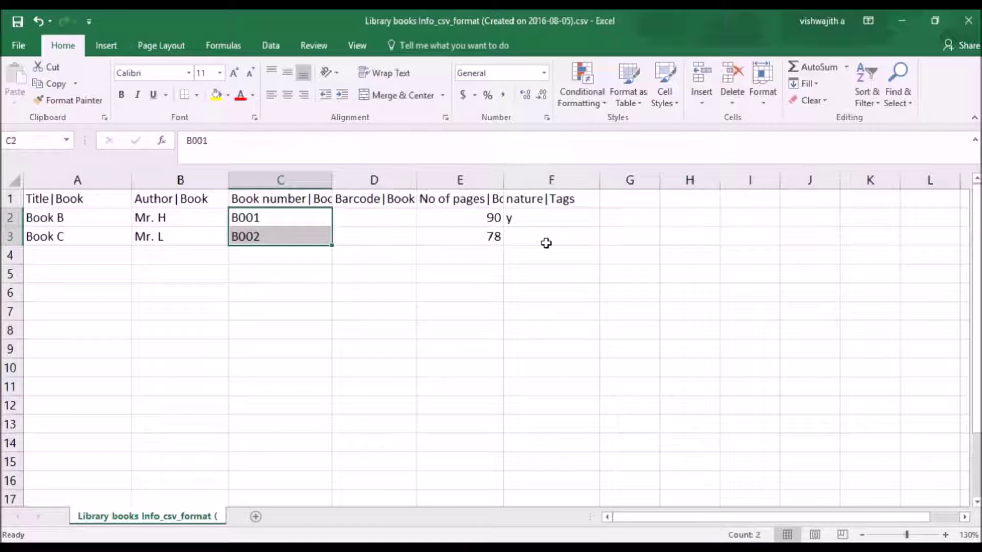
left_click(352, 226)
type("9090909090")
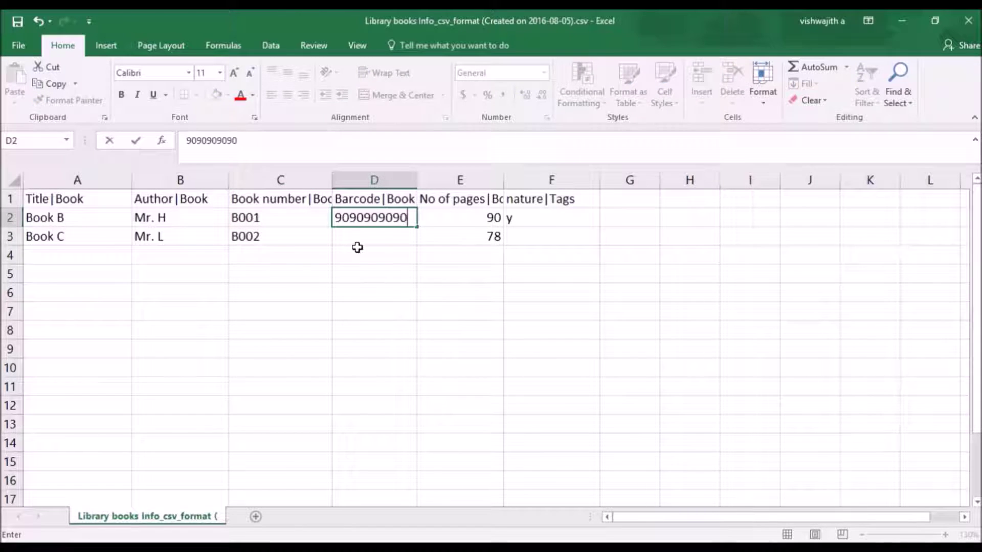
left_click(357, 239)
type("76768768768")
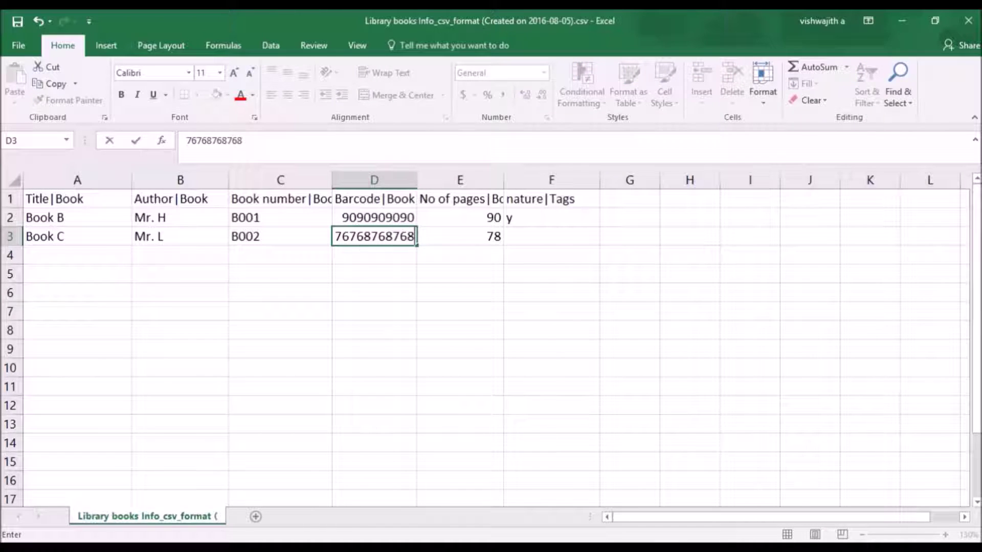
left_click(353, 289)
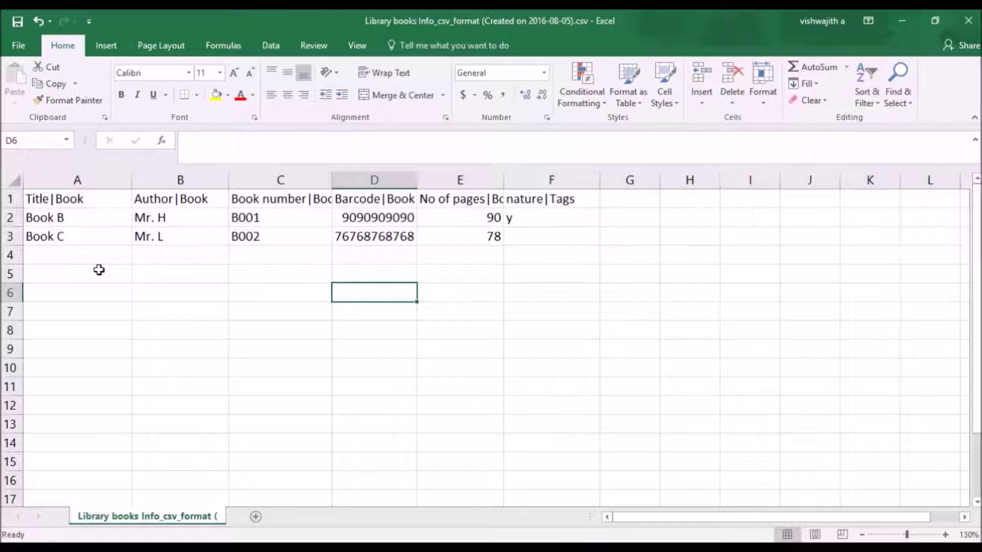
Step: Switch to Fedena in Chrome and open the bulk edit page for the Library books Info format in Custom Imports
left_click(154, 547)
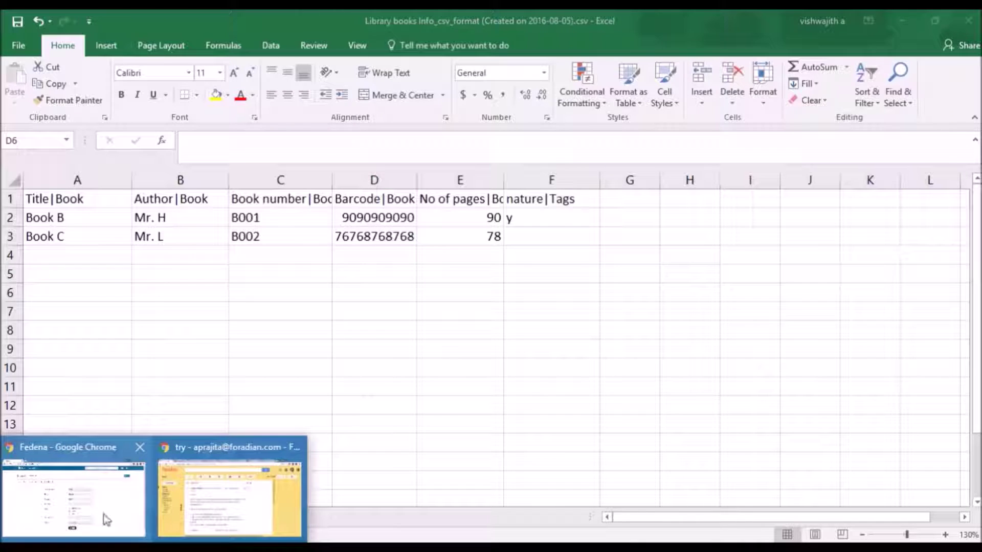
left_click(73, 499)
left_click(128, 68)
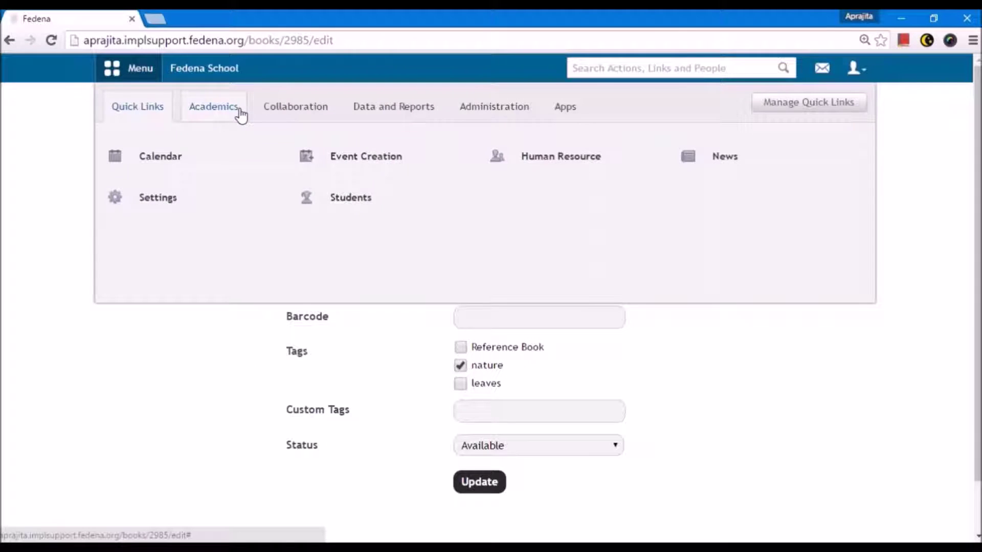
left_click(214, 107)
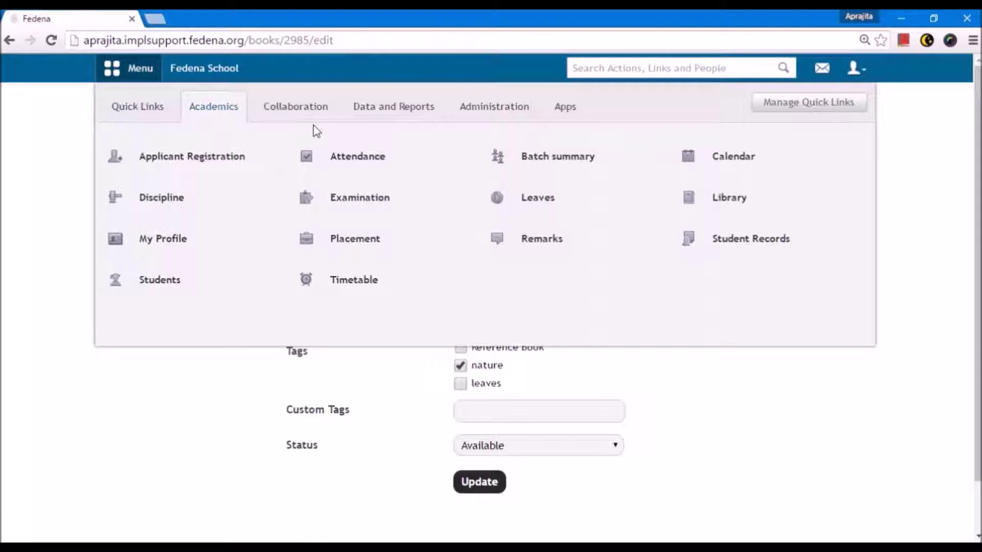
left_click(381, 109)
left_click(256, 161)
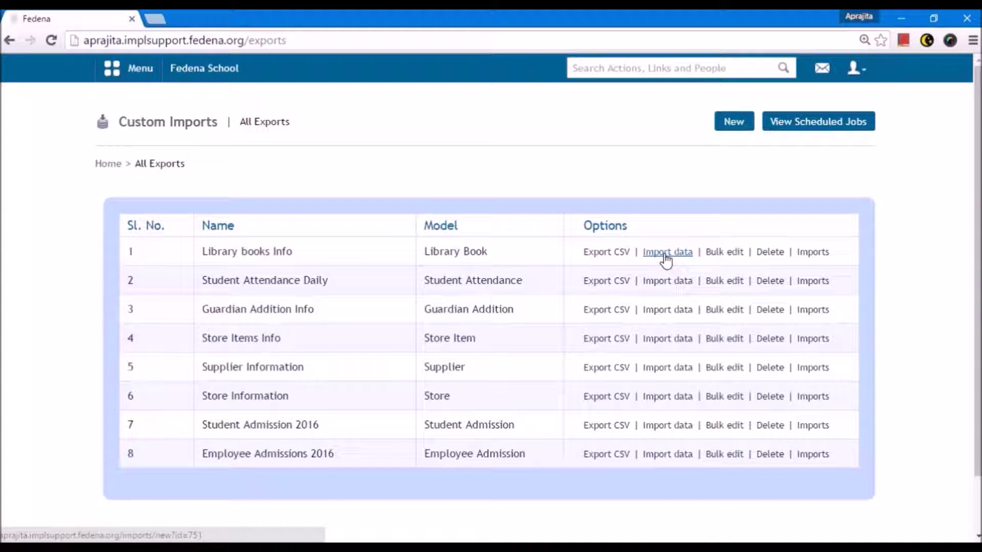
left_click(724, 261)
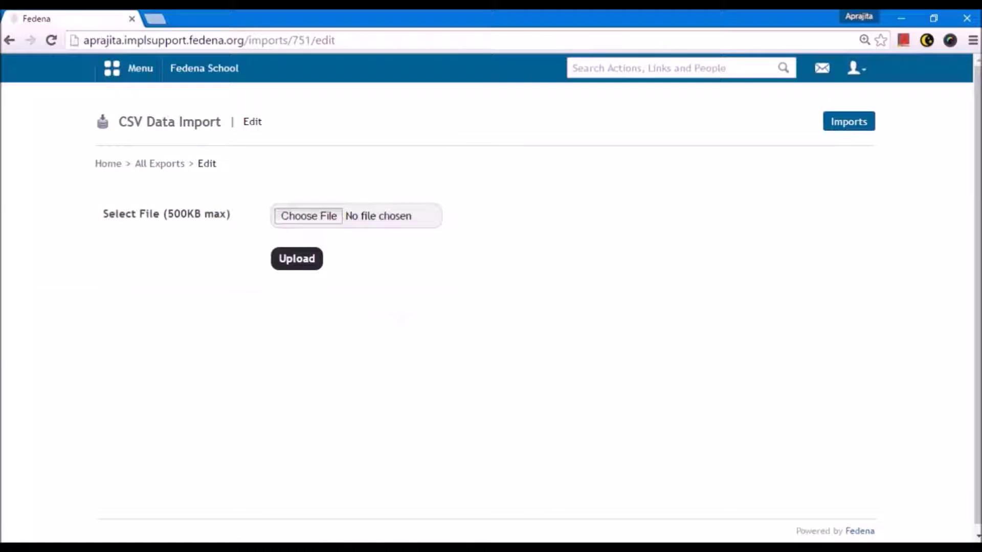
Step: Choose the edited Library books Info CSV file and upload it for the bulk edit
left_click(309, 216)
key("Escape")
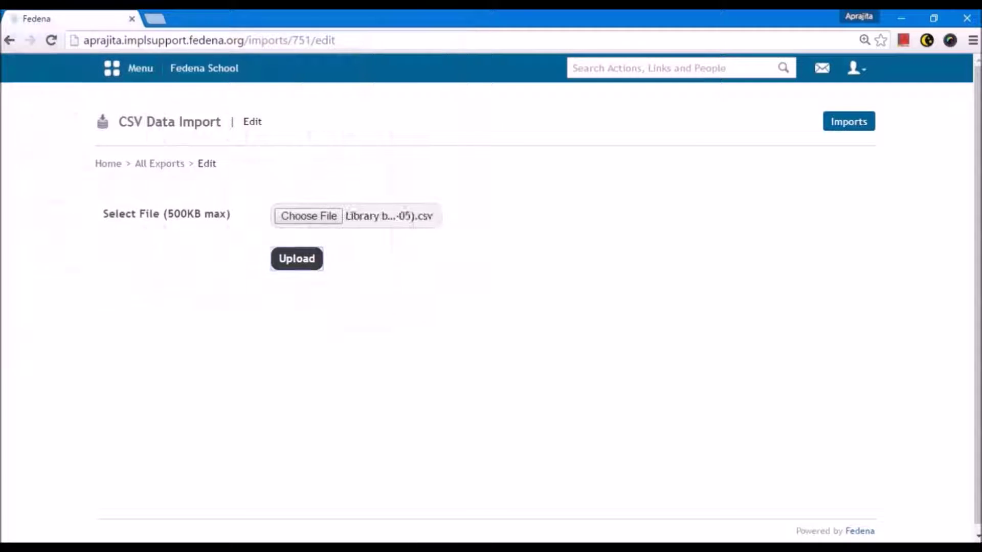
left_click(297, 258)
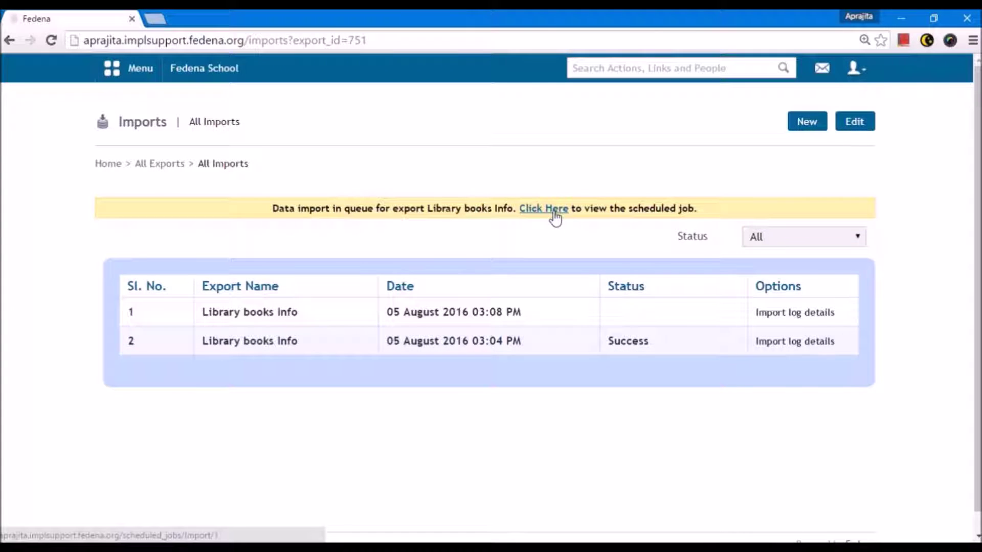
Step: Check the scheduled job for the bulk edit, reload its status, and view the newest Library books Info import's log details
left_click(550, 214)
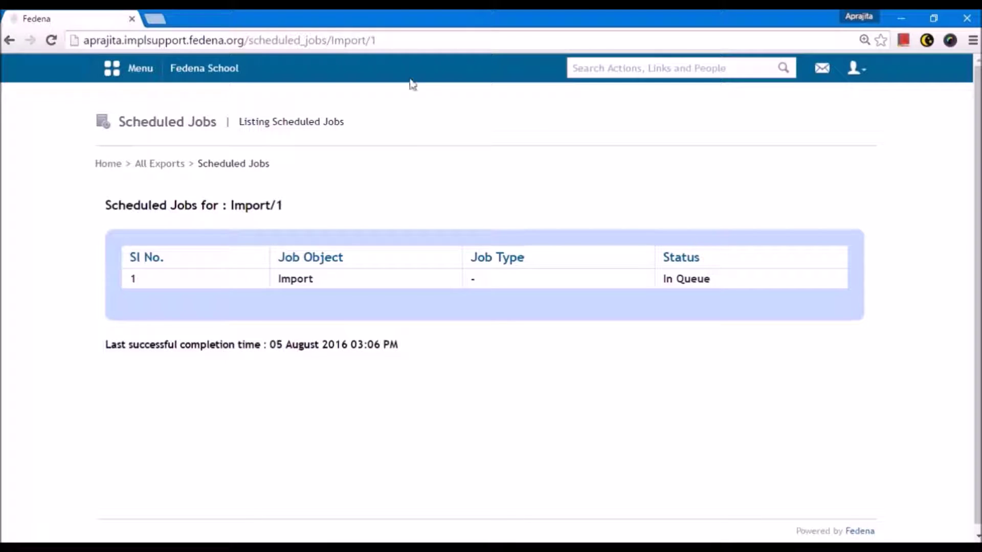
left_click(393, 45)
key("Return")
left_click(159, 164)
left_click(812, 252)
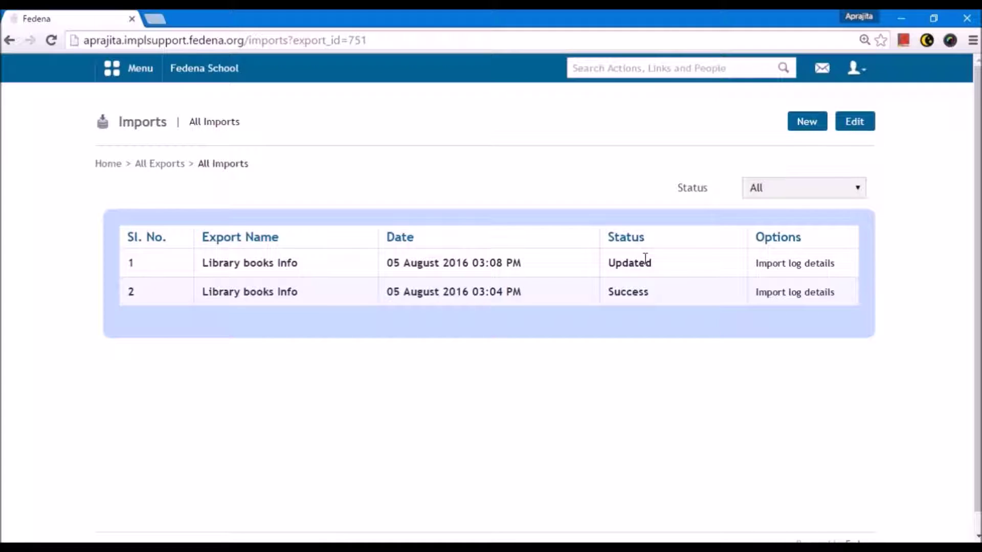
left_click(769, 265)
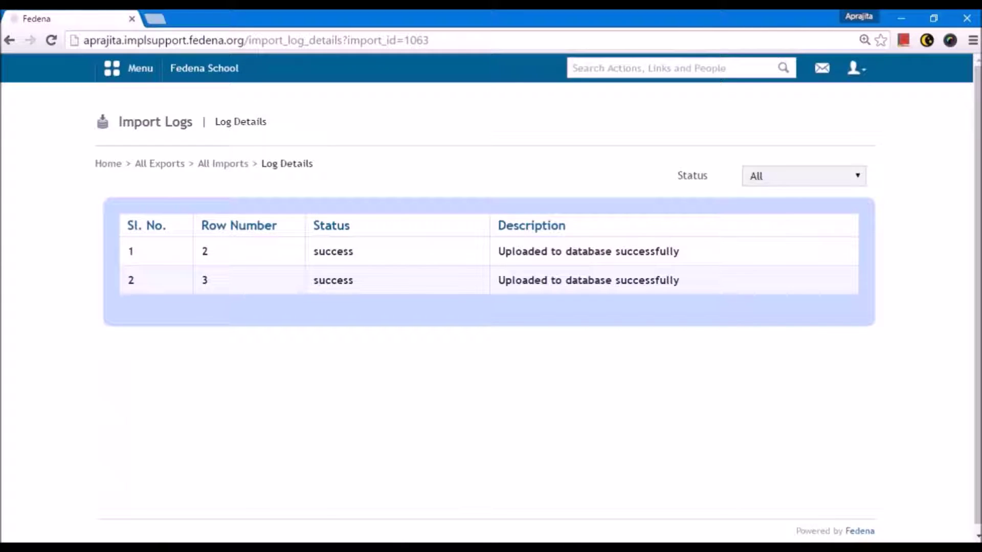
Step: Open the Manage Barcode page of the Library module
left_click(113, 65)
left_click(214, 107)
mouse_move(629, 199)
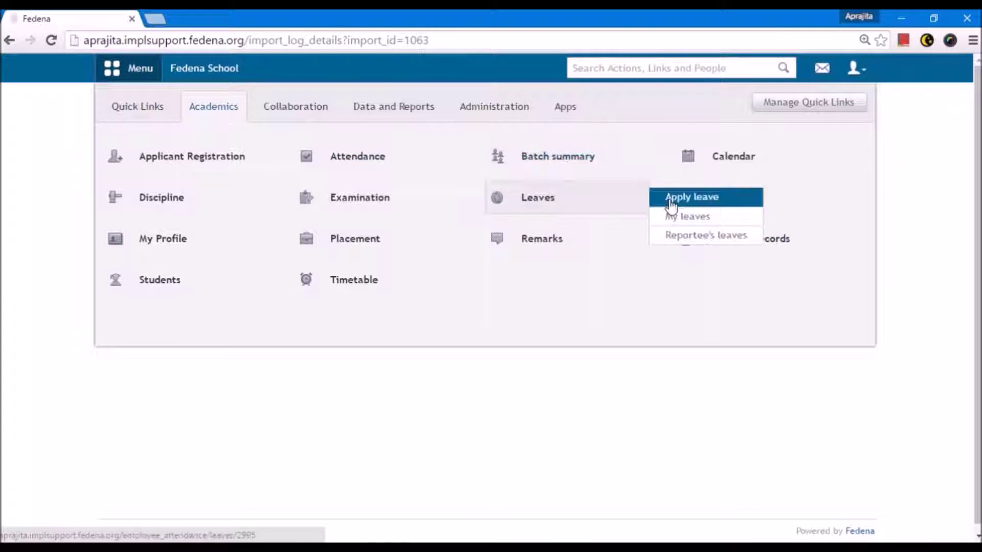
left_click(727, 197)
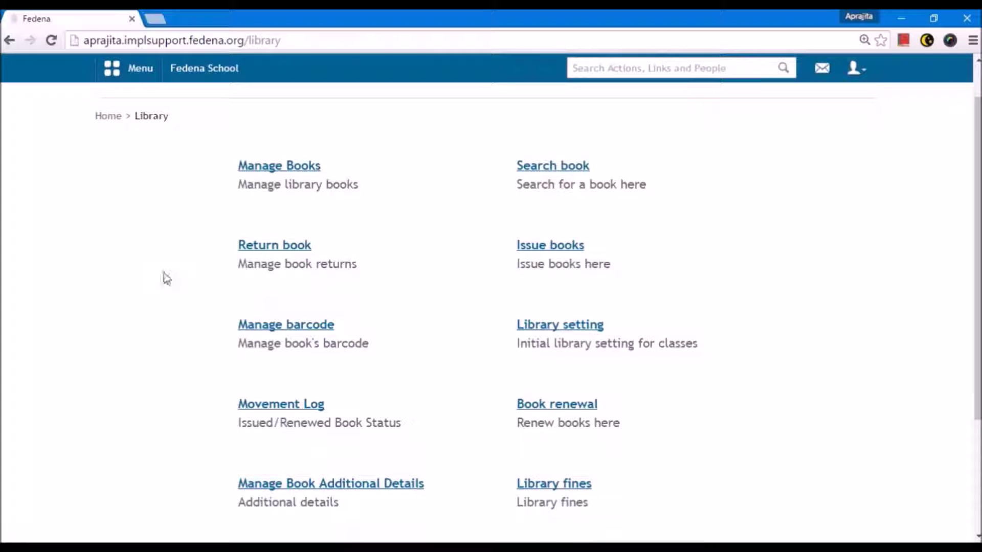
left_click(264, 330)
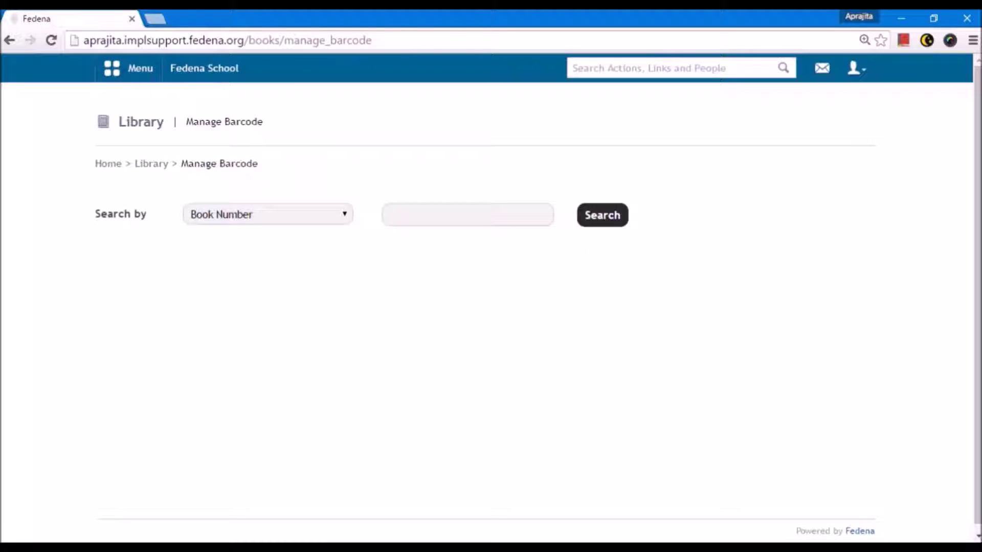
Step: Search by book number for B001 and examine the barcode of Book B
left_click(267, 213)
left_click(411, 218)
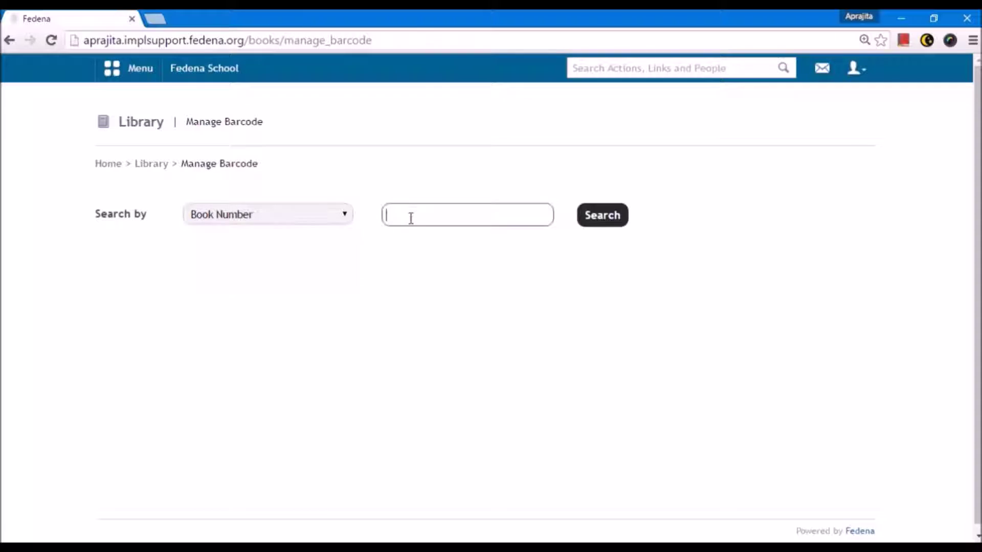
type("B001")
left_click(614, 224)
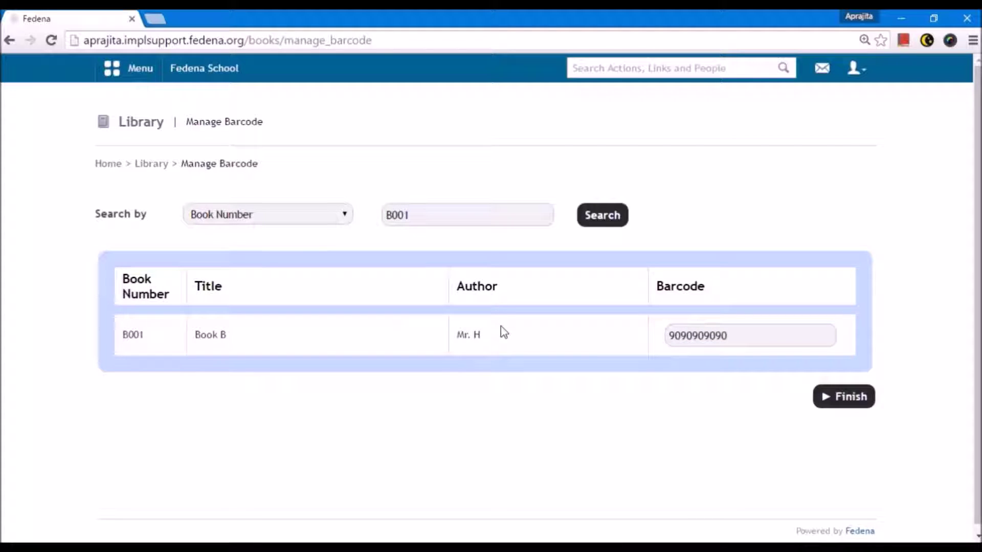
left_click_drag(738, 336, 644, 344)
left_click(692, 465)
Step: Search for book number B002 to check the barcode of Book C
left_click(414, 216)
key("BackSpace")
type("2")
key("Return")
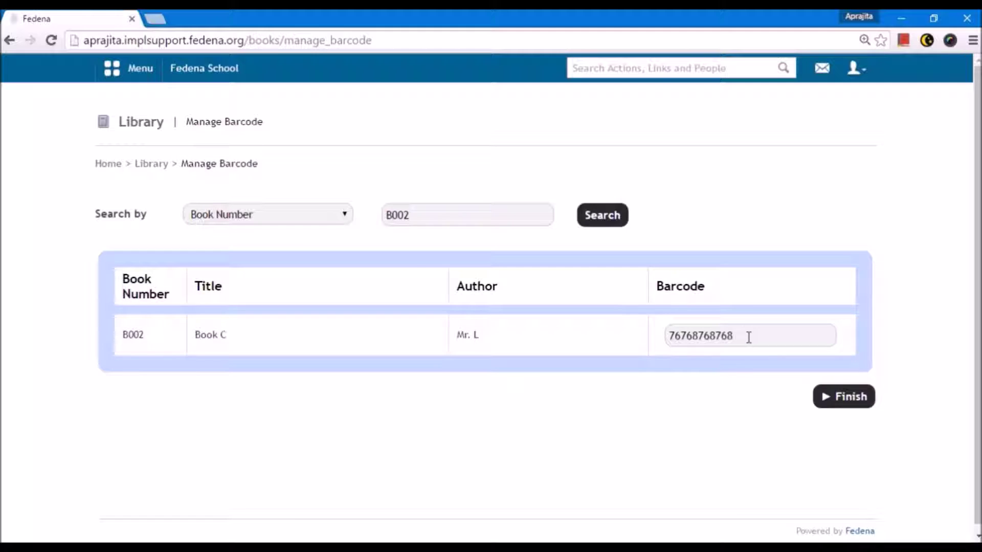
Step: Search for book number B1 to check the barcode of Book A
left_click(419, 217)
key("BackSpace")
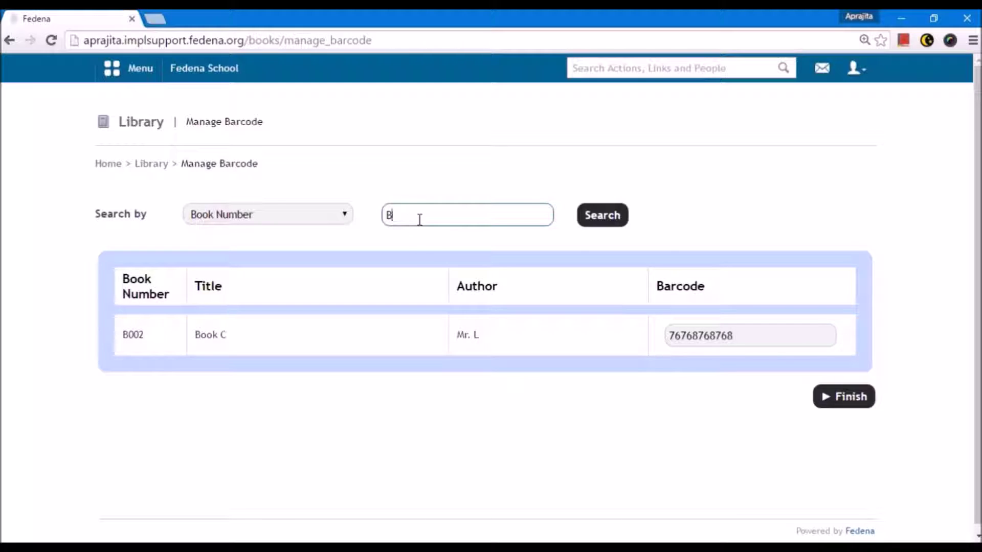
type("1")
left_click(608, 224)
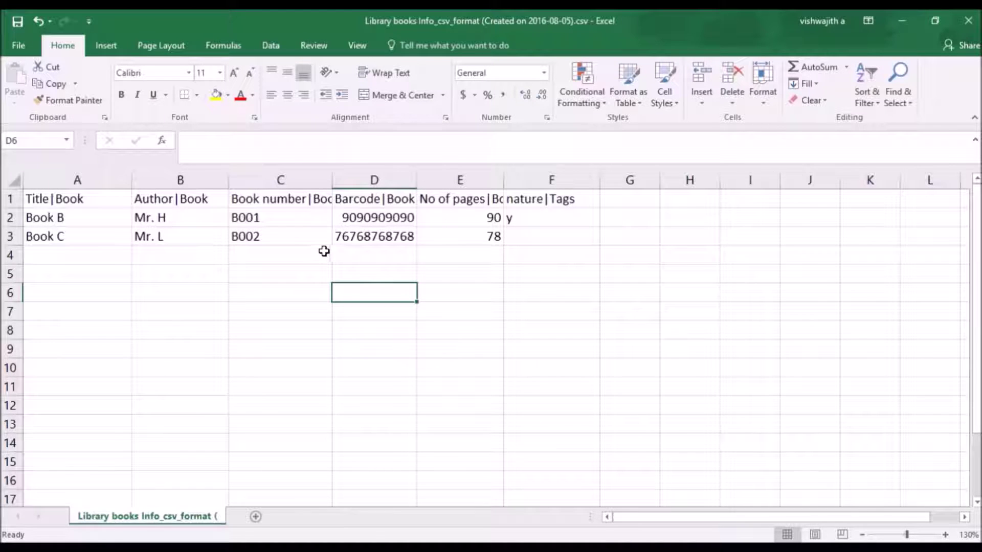
Step: Switch to the CSV in Excel and examine the book numbers B001 and B002 in the Book number column
left_click(266, 220)
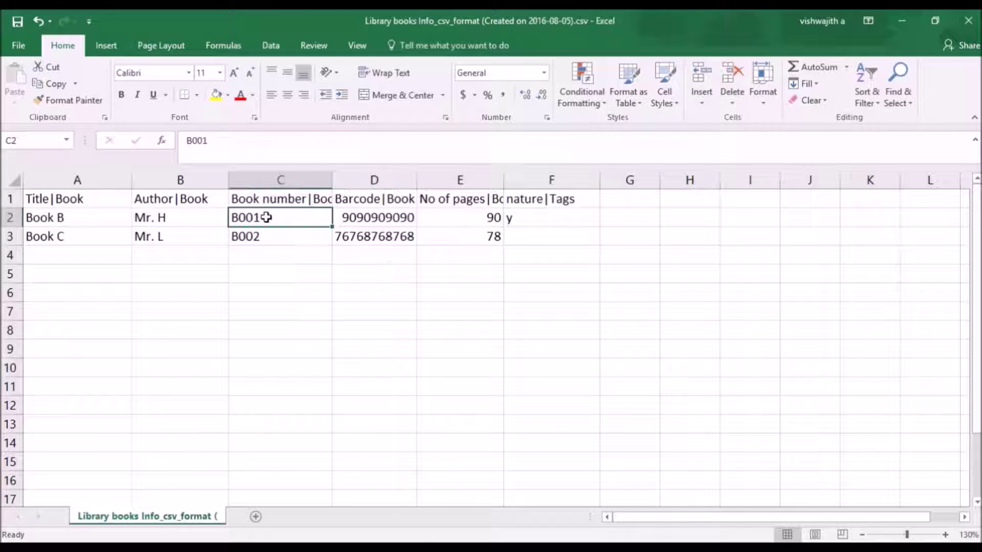
left_click(278, 242)
left_click(275, 217)
left_click(283, 236)
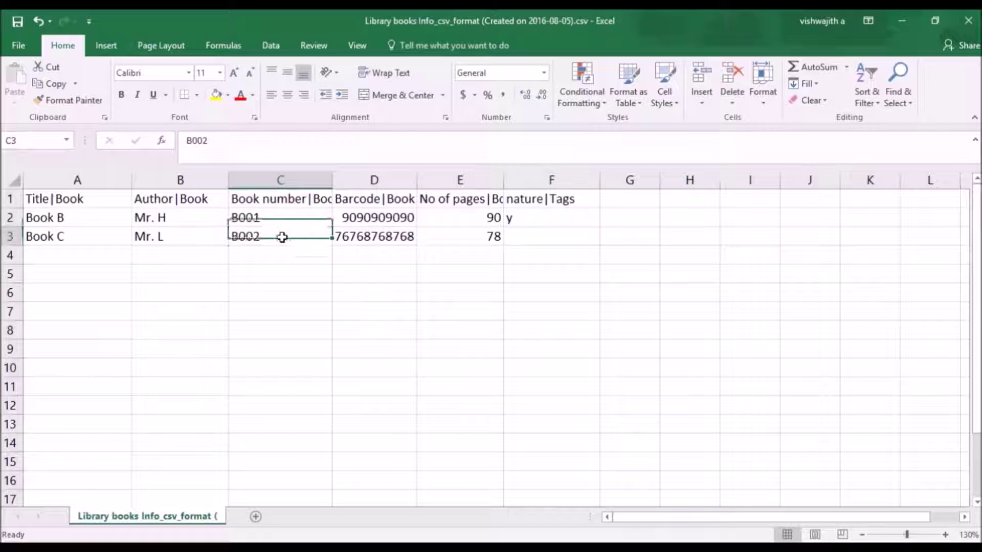
left_click(300, 335)
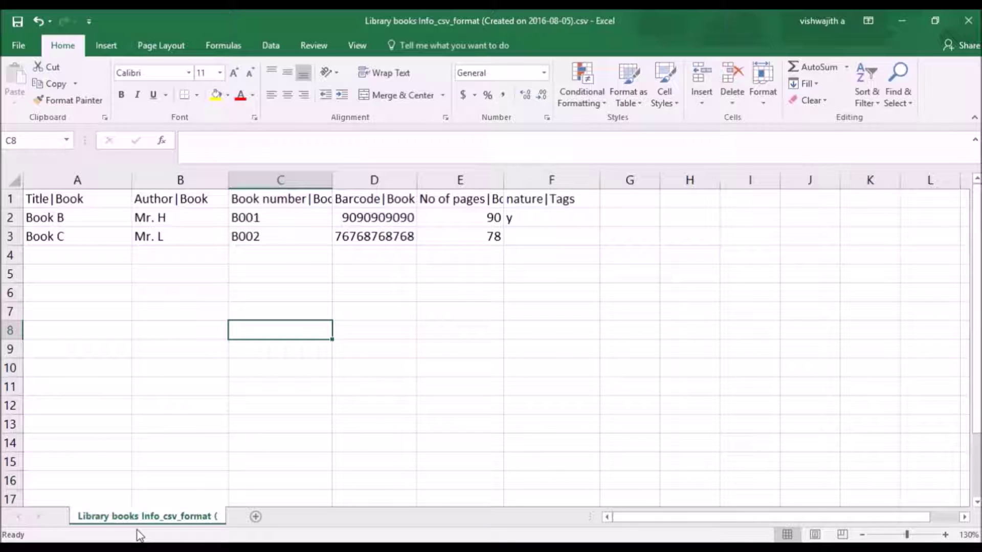
Step: Switch back to Fedena in Chrome and return to the school's home dashboard
mouse_move(143, 541)
left_click(112, 511)
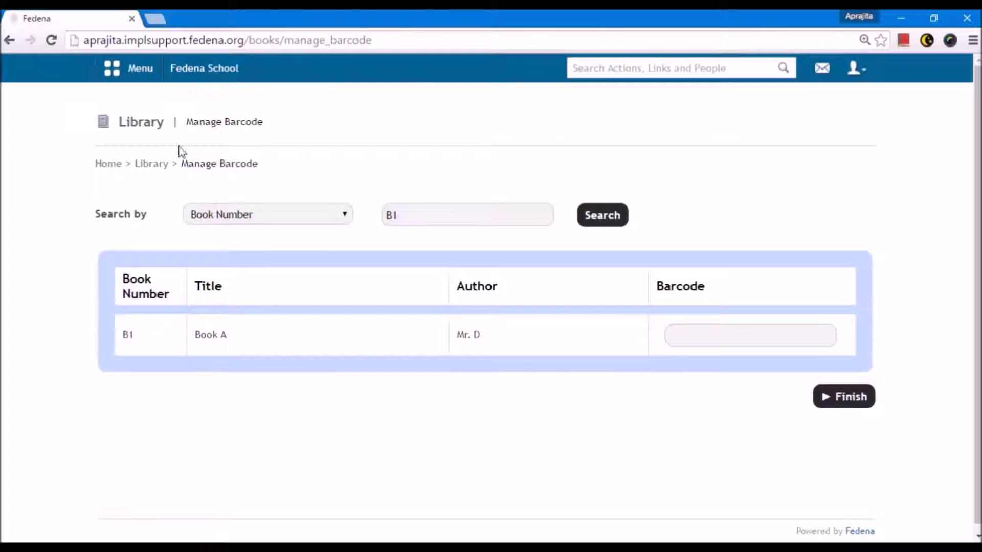
left_click(204, 68)
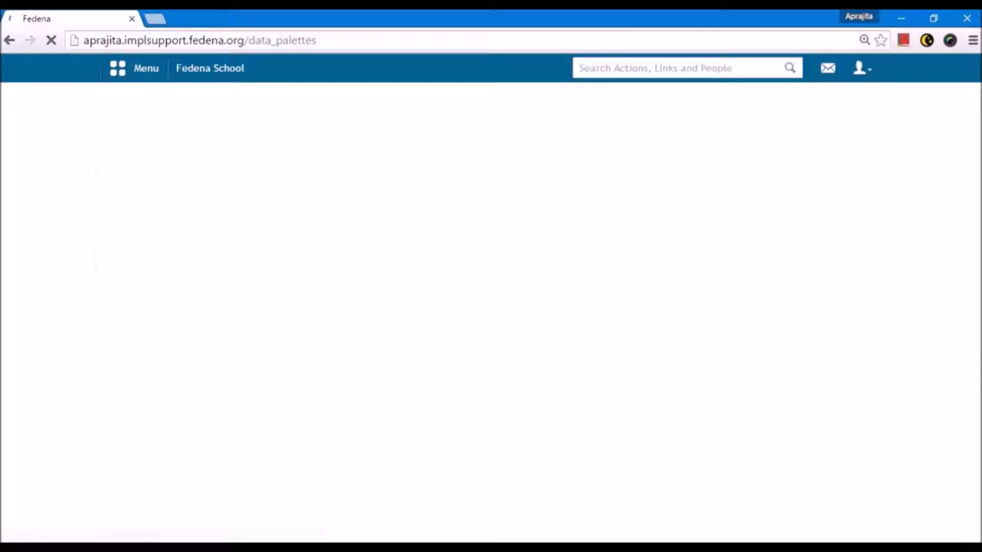